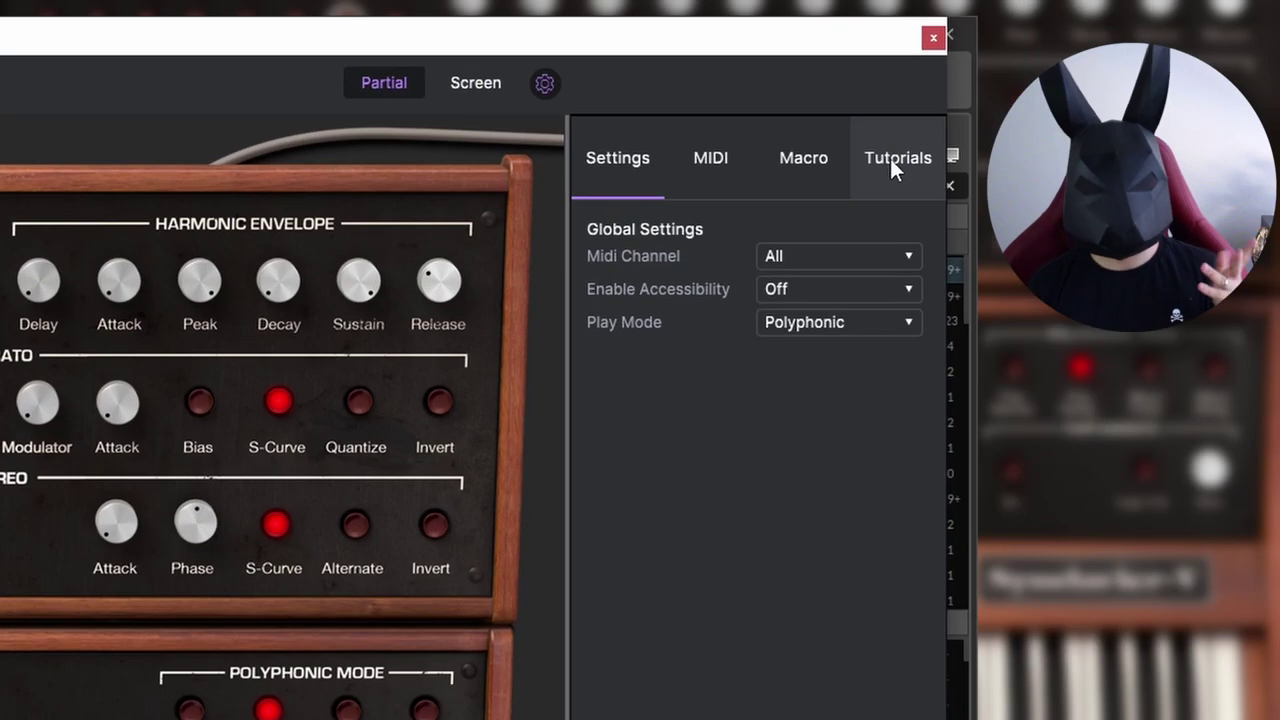
Step: Switch to advanced mode to show the Engine page with Partial 1's carrier and modulator harmonics
left_click(894, 162)
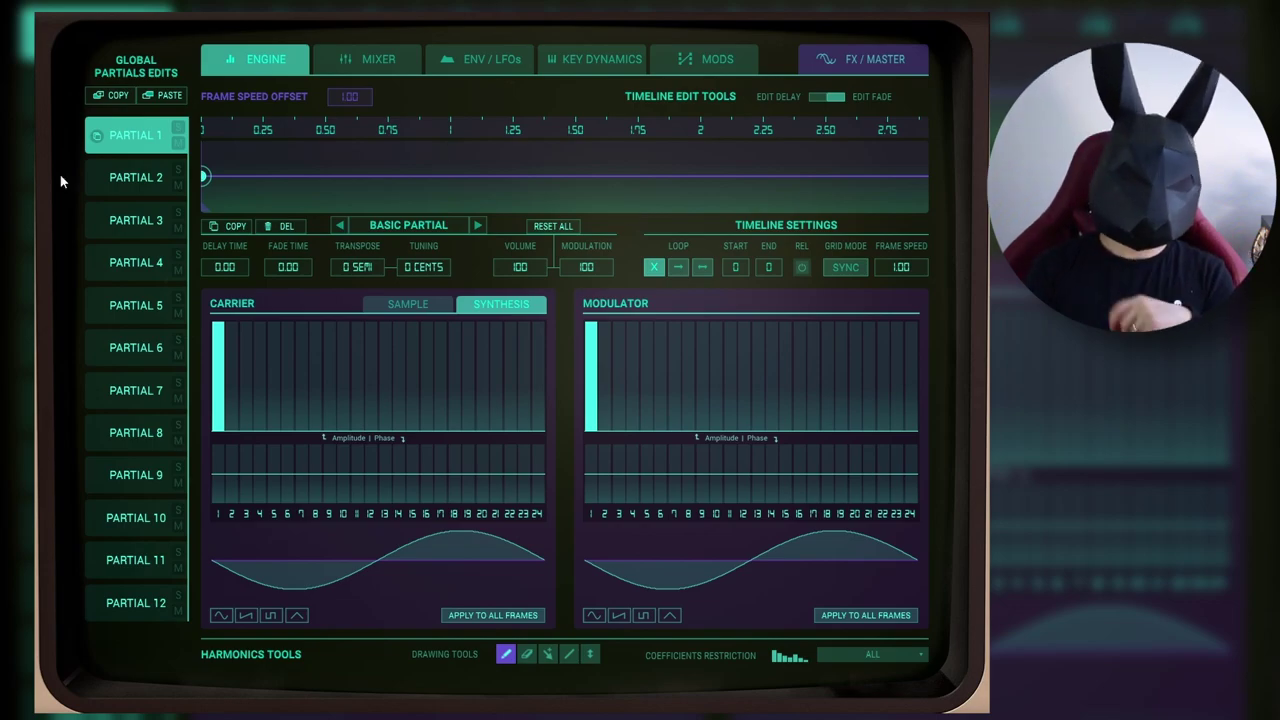
Step: Look through the harmonic settings of Partials 3, 4 and 5
left_click(135, 220)
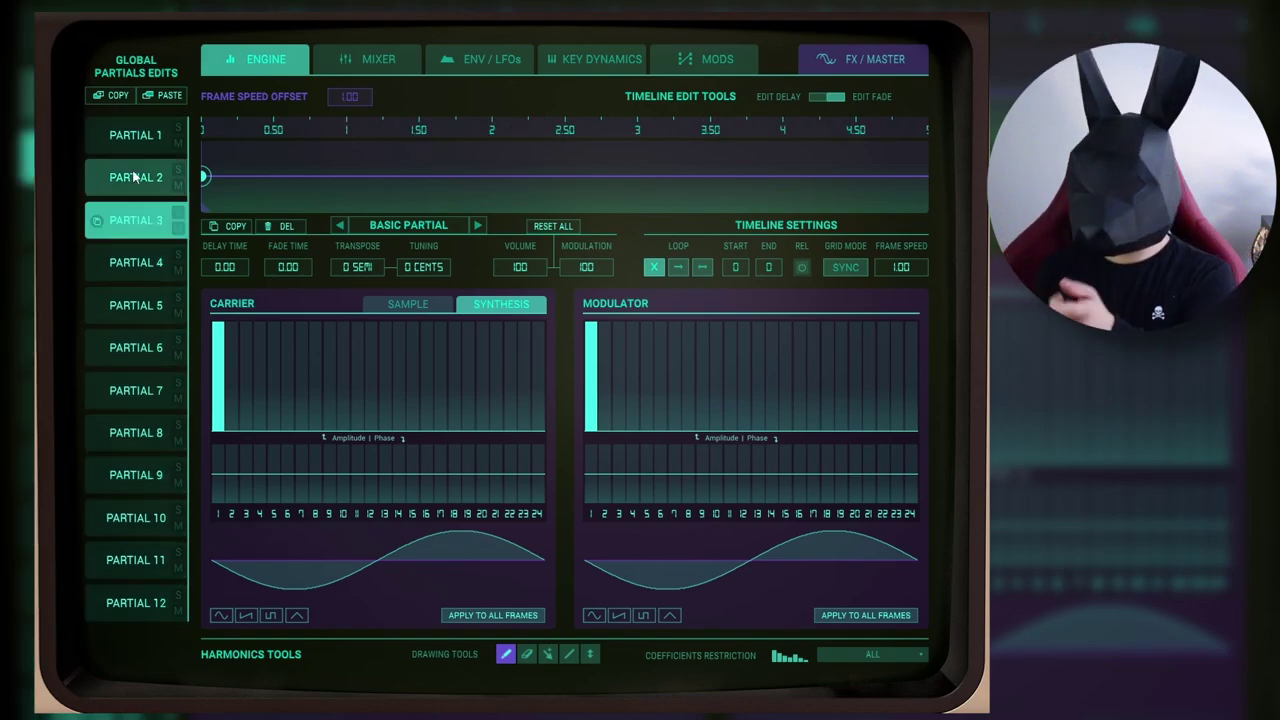
left_click(133, 265)
left_click(139, 320)
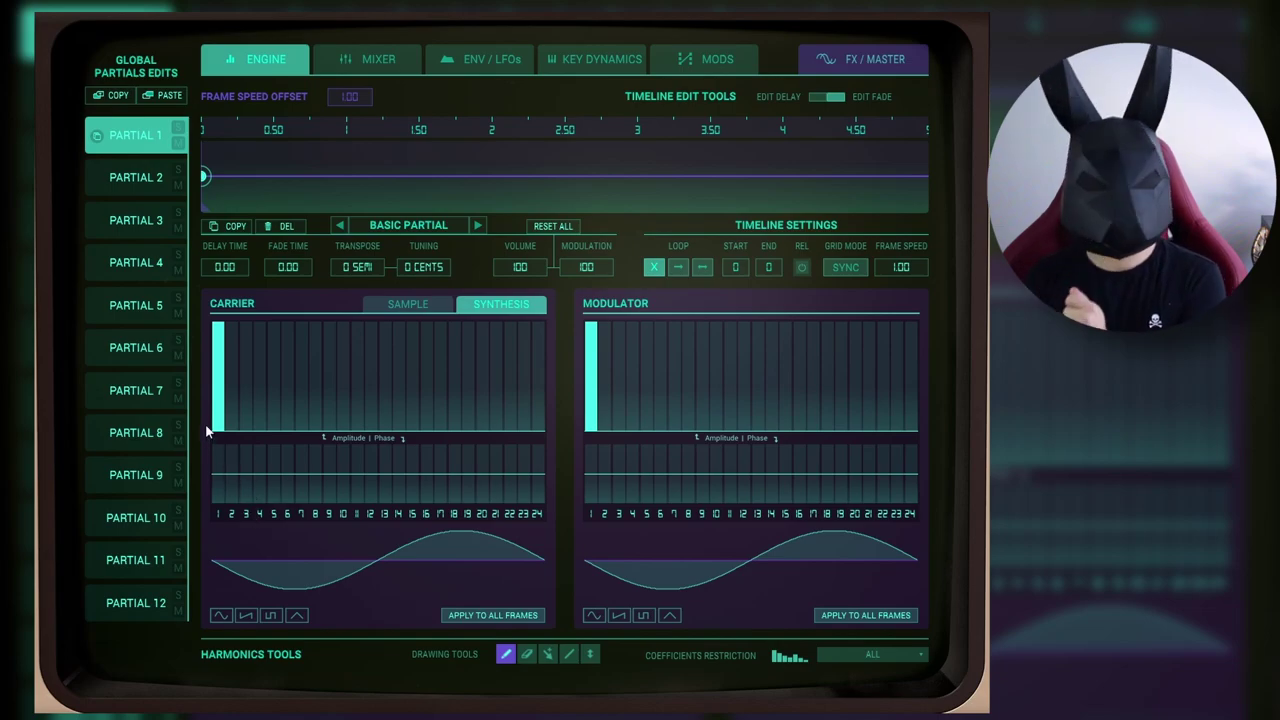
Step: Draw carrier harmonic levels across harmonics 2–24 and set their phase offsets
mouse_move(314, 372)
left_mouse_down()
mouse_move(538, 406)
mouse_move(462, 447)
mouse_move(312, 440)
mouse_move(300, 408)
mouse_move(337, 392)
left_mouse_up()
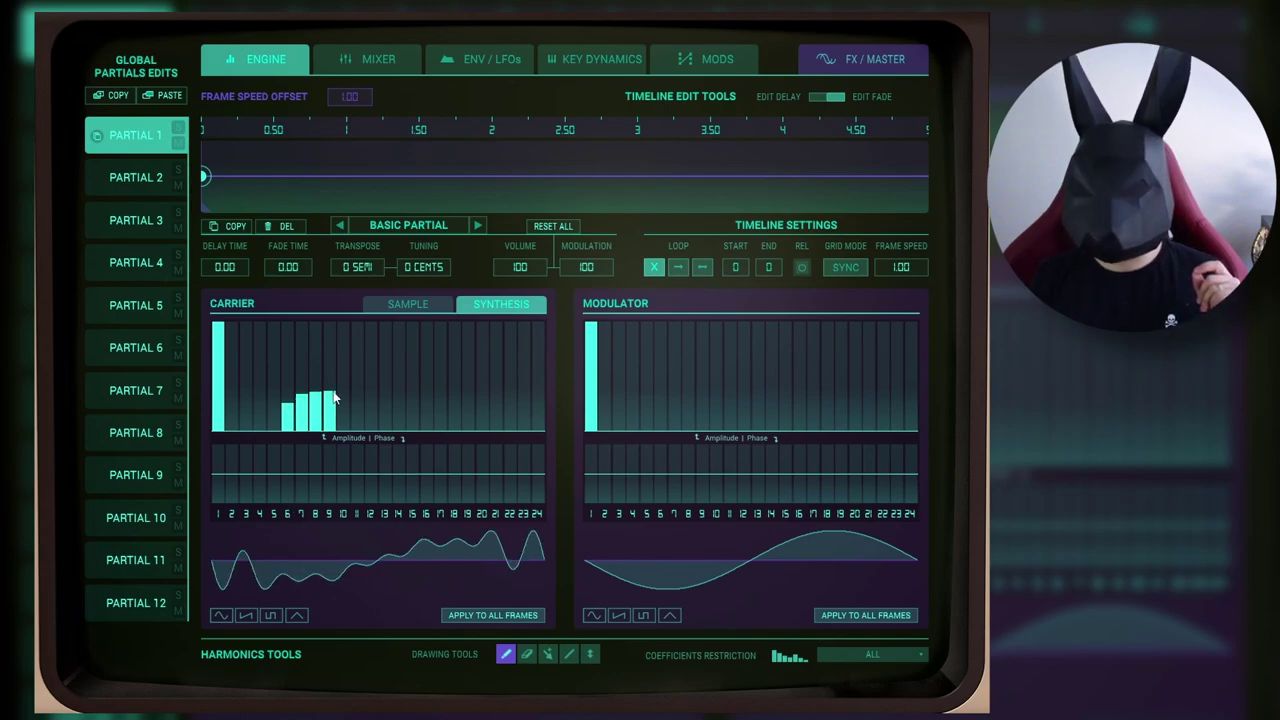
mouse_move(248, 405)
left_mouse_down()
mouse_move(247, 349)
mouse_move(347, 404)
mouse_move(446, 401)
left_mouse_up()
mouse_move(347, 477)
left_mouse_down()
mouse_move(327, 501)
mouse_move(257, 488)
mouse_move(254, 451)
mouse_move(339, 454)
mouse_move(268, 497)
left_mouse_up()
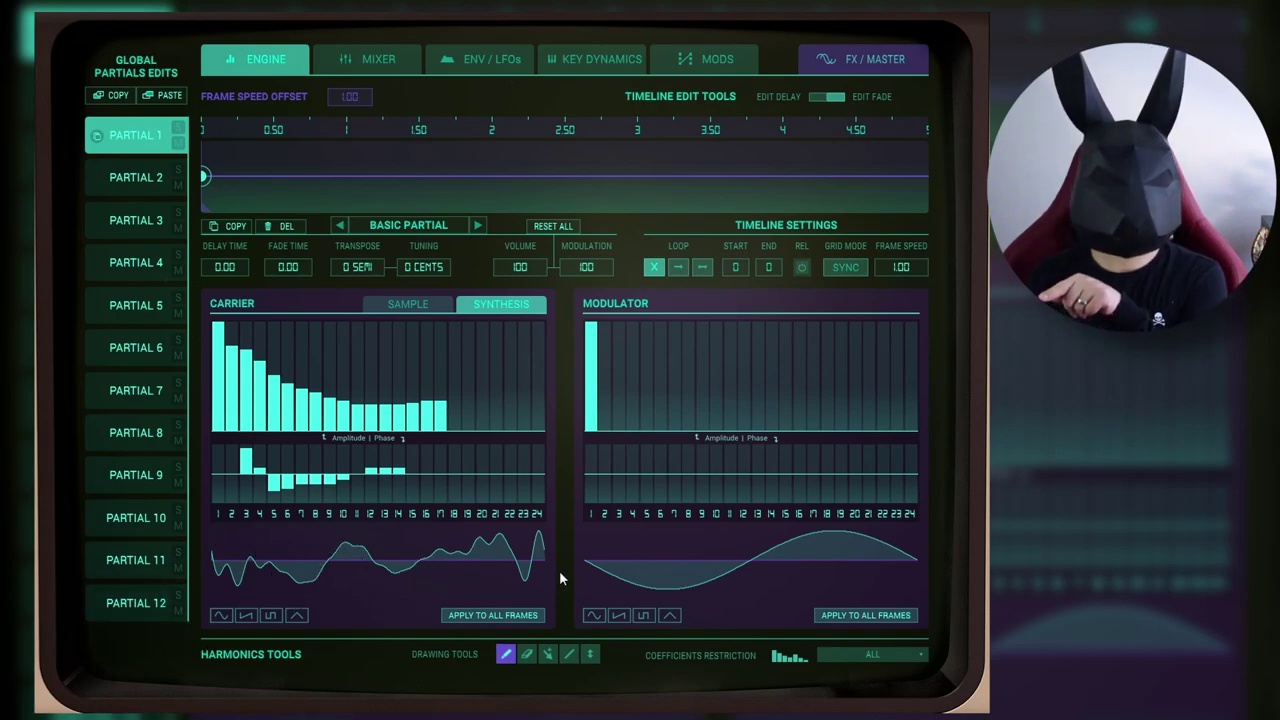
left_click_drag(245, 482, 546, 499)
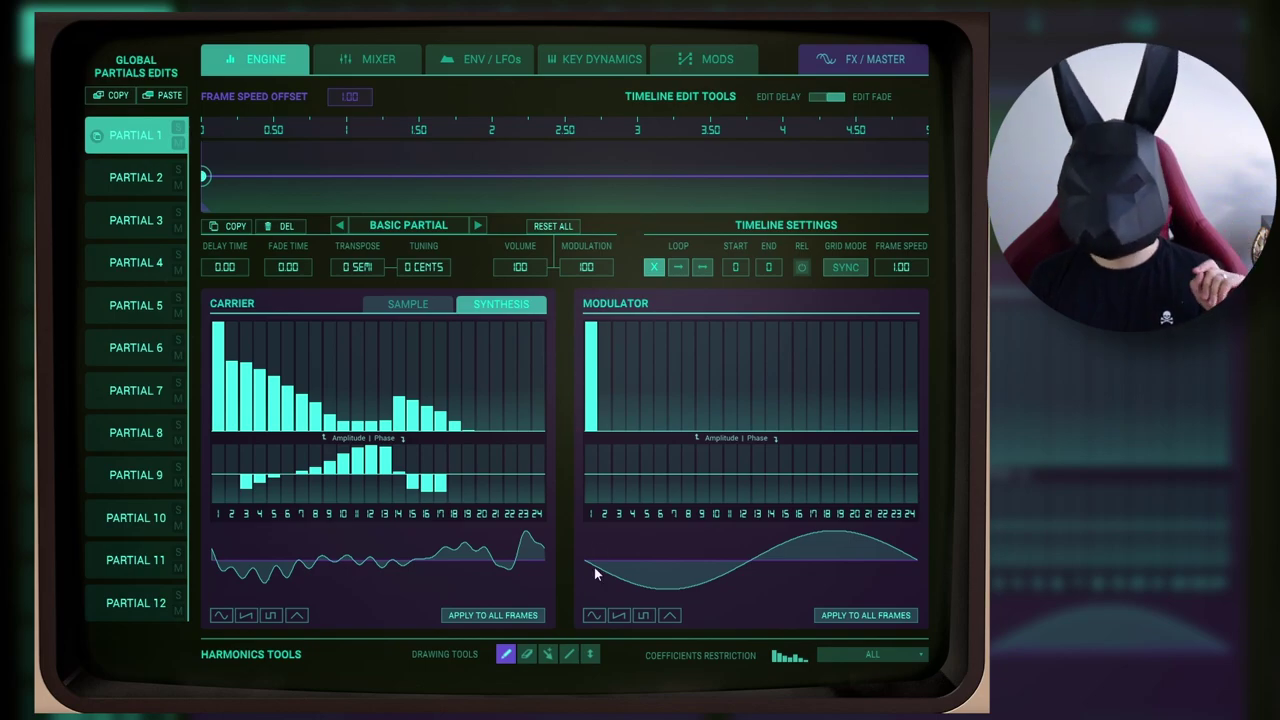
Step: Draw the modulator's harmonic levels and phases, then lower Partial 1's FM Mod to 0.264
mouse_move(816, 410)
left_mouse_down()
mouse_move(637, 387)
mouse_move(671, 414)
mouse_move(843, 446)
mouse_move(728, 431)
mouse_move(662, 376)
mouse_move(644, 341)
mouse_move(715, 423)
mouse_move(786, 432)
left_mouse_up()
mouse_move(632, 485)
left_mouse_down()
mouse_move(787, 507)
mouse_move(826, 490)
mouse_move(658, 455)
left_mouse_up()
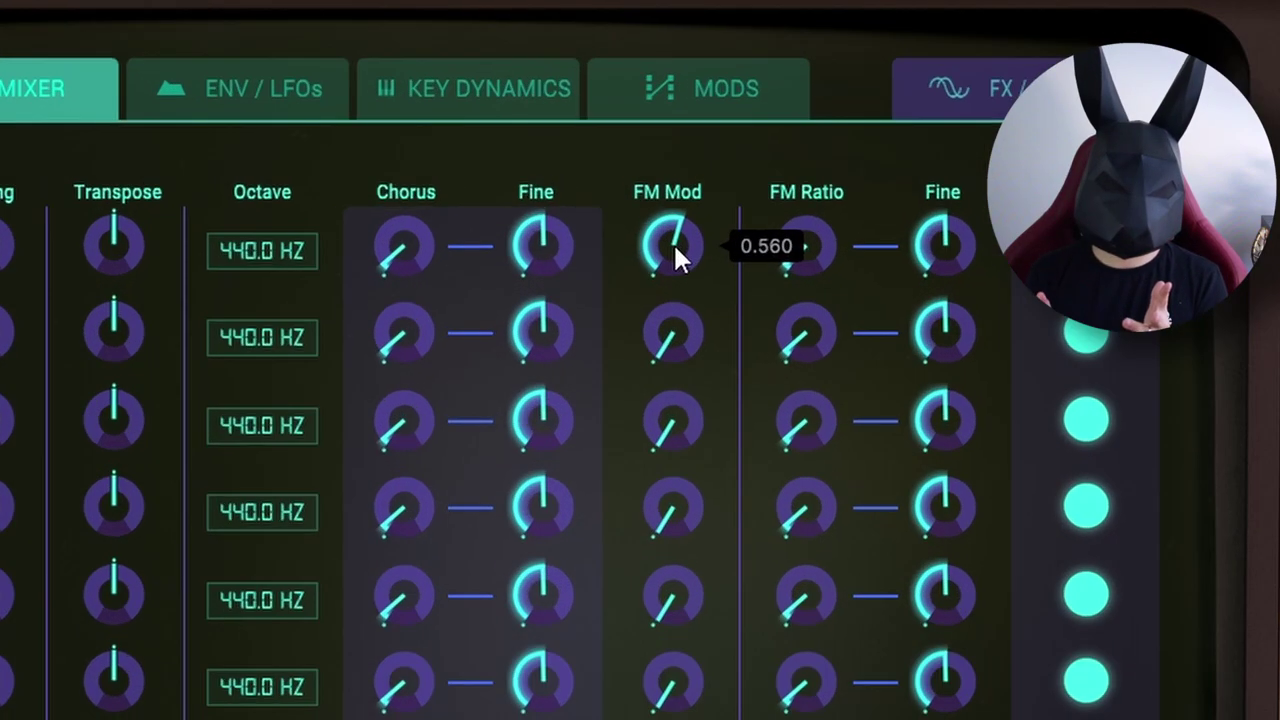
left_click_drag(673, 242, 673, 296)
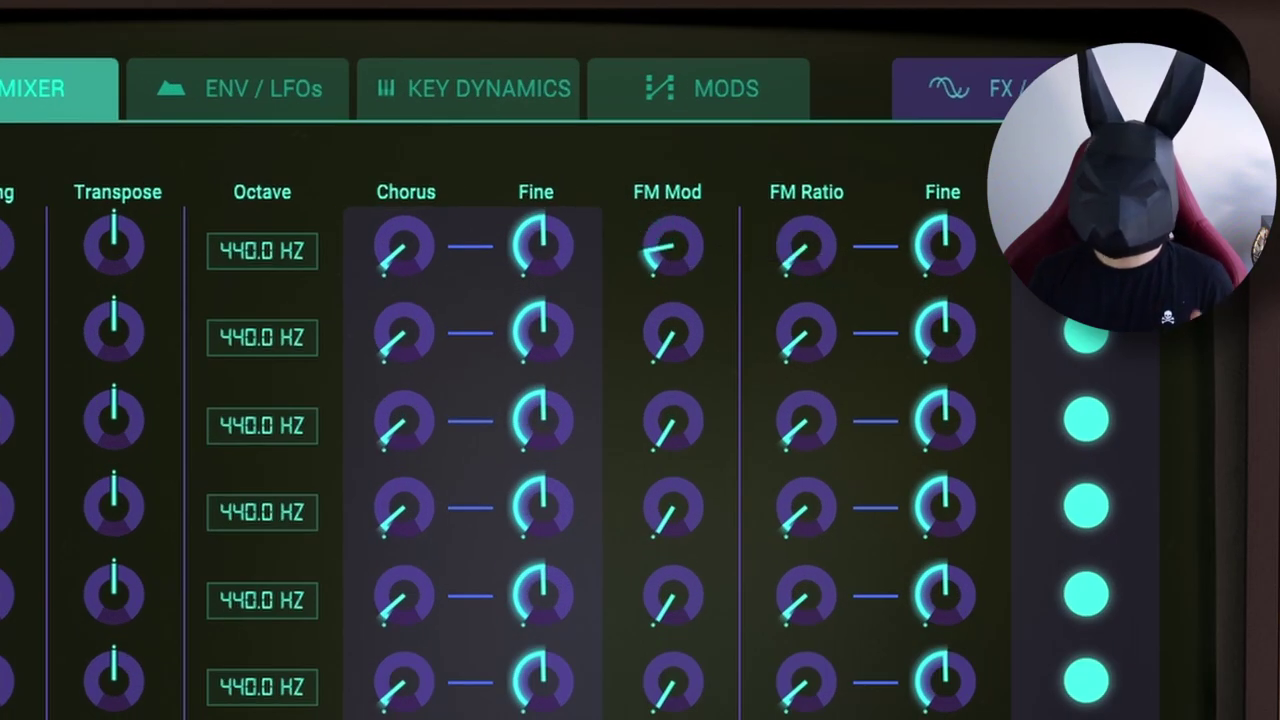
Step: Turn Partial 1's FM Ratio up to 3.0 and go back to the Engine page
mouse_move(806, 245)
left_click_drag(806, 245, 806, 212)
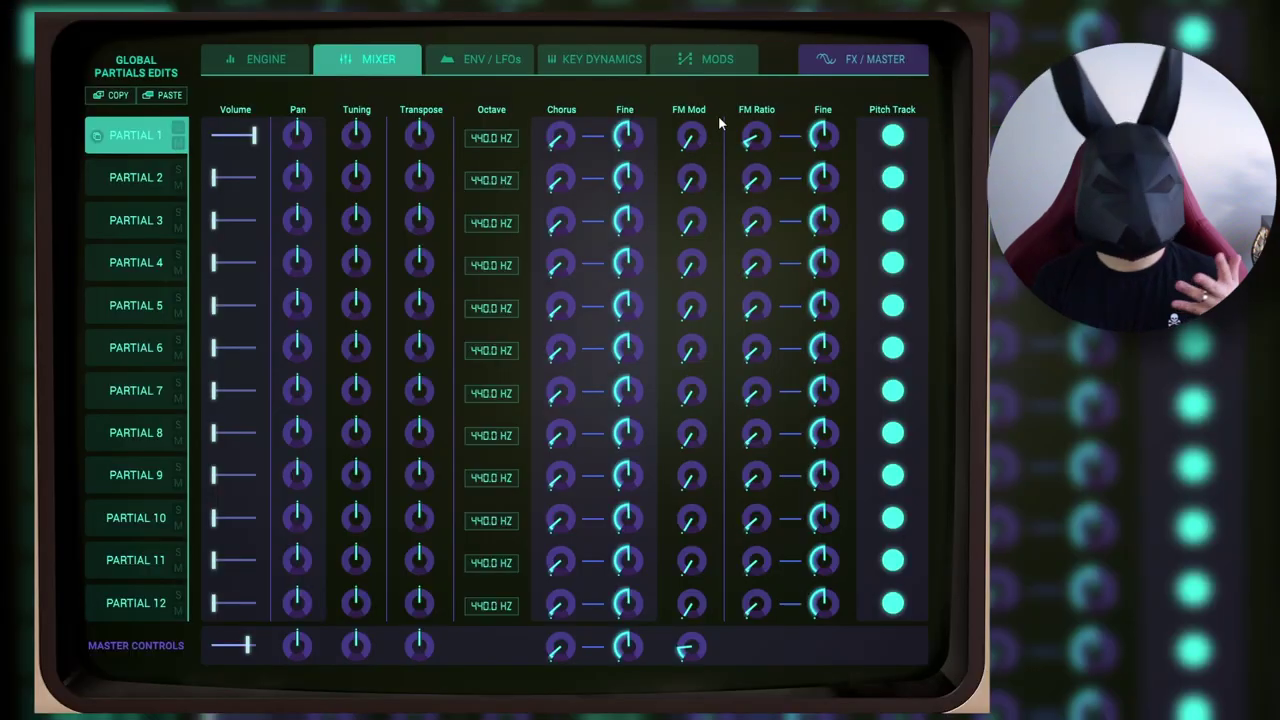
left_click(245, 63)
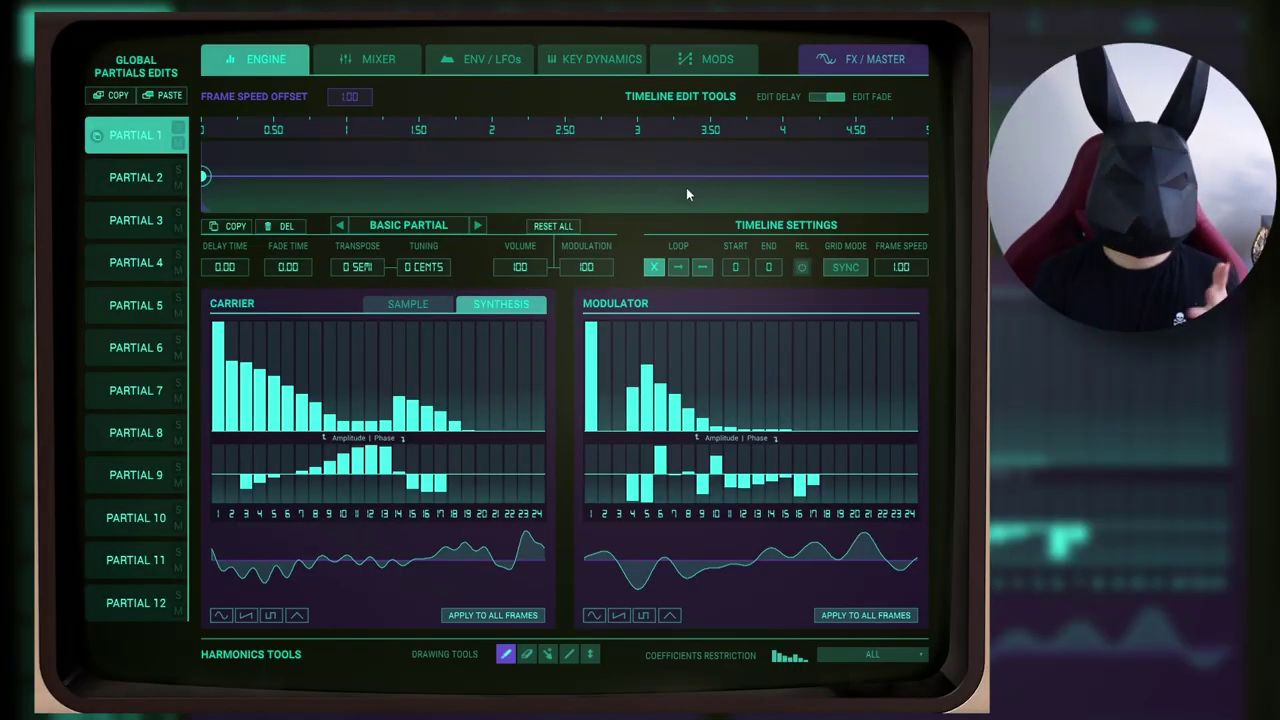
Step: Add three frames along Partial 1's timeline
left_click(375, 177)
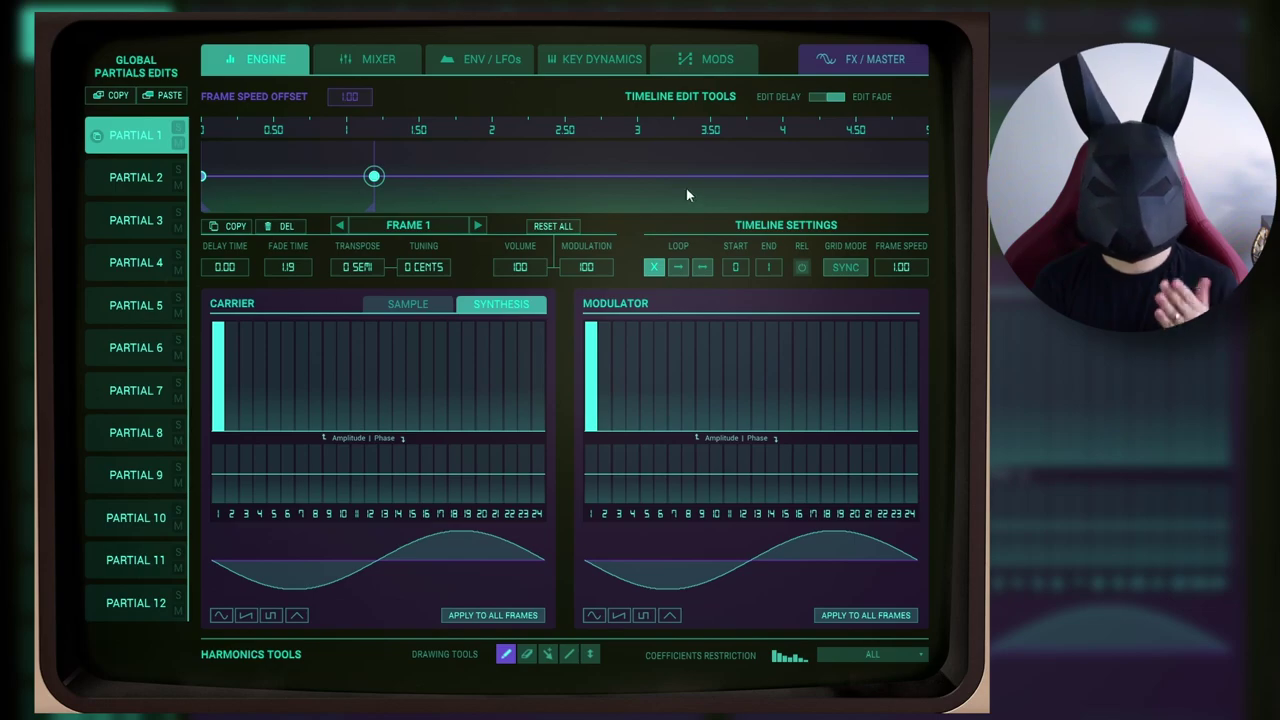
left_click(466, 176)
left_click(612, 176)
Step: Draw a curved carrier spectrum for Frame 1 and a rising ramp on harmonics 17–24 for Frame 2
left_click(374, 177)
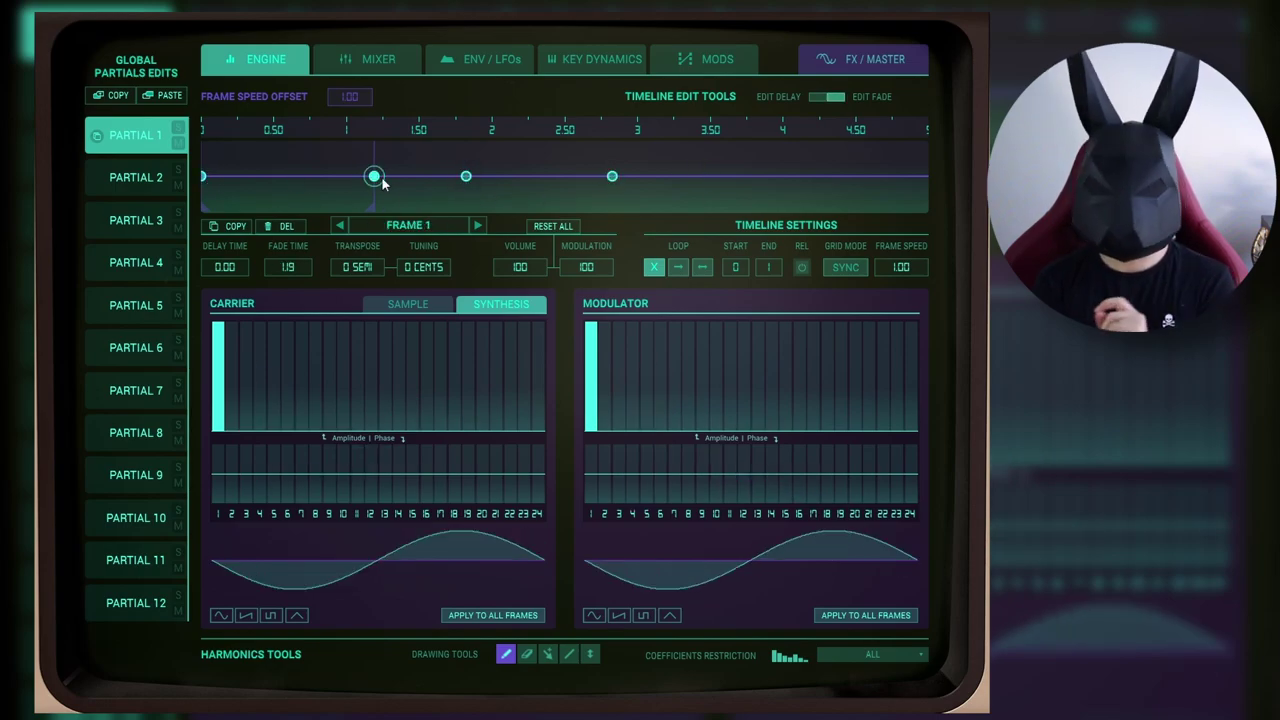
mouse_move(281, 383)
left_mouse_down()
mouse_move(354, 378)
mouse_move(464, 415)
mouse_move(242, 352)
mouse_move(335, 425)
left_mouse_up()
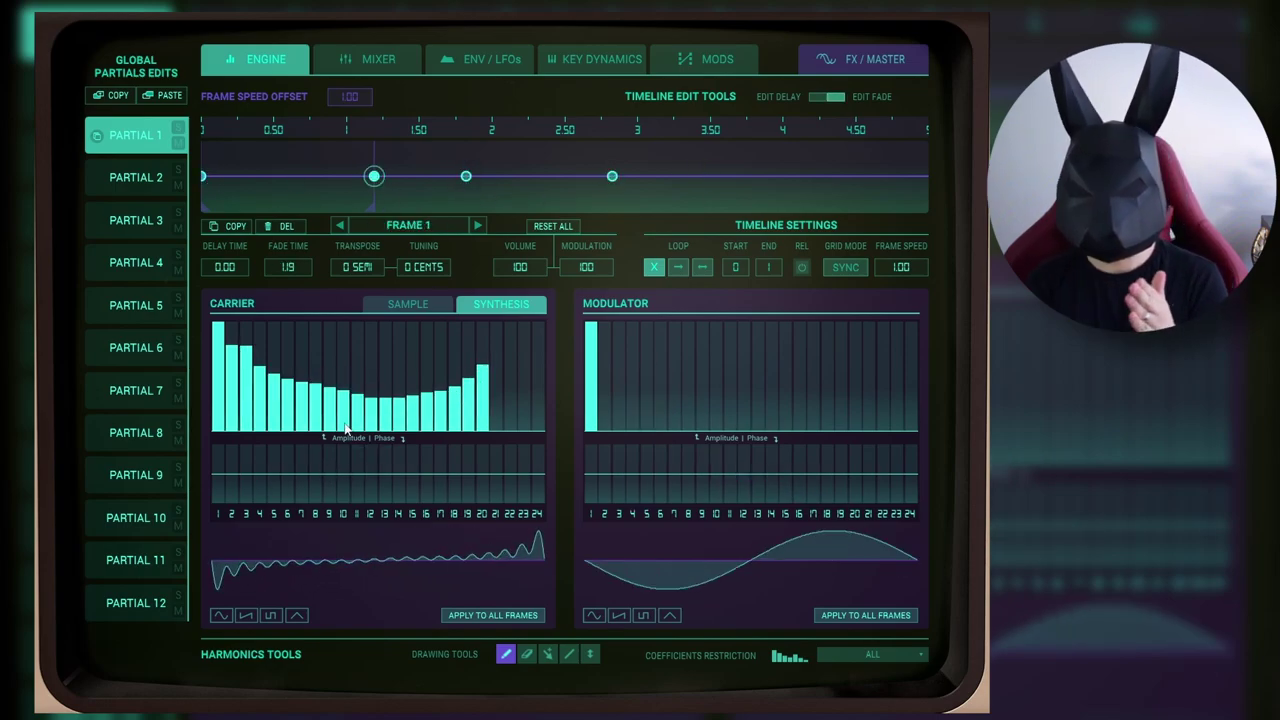
left_click(466, 176)
mouse_move(540, 420)
left_mouse_down()
mouse_move(536, 363)
mouse_move(448, 391)
mouse_move(505, 467)
left_mouse_up()
left_click(612, 176)
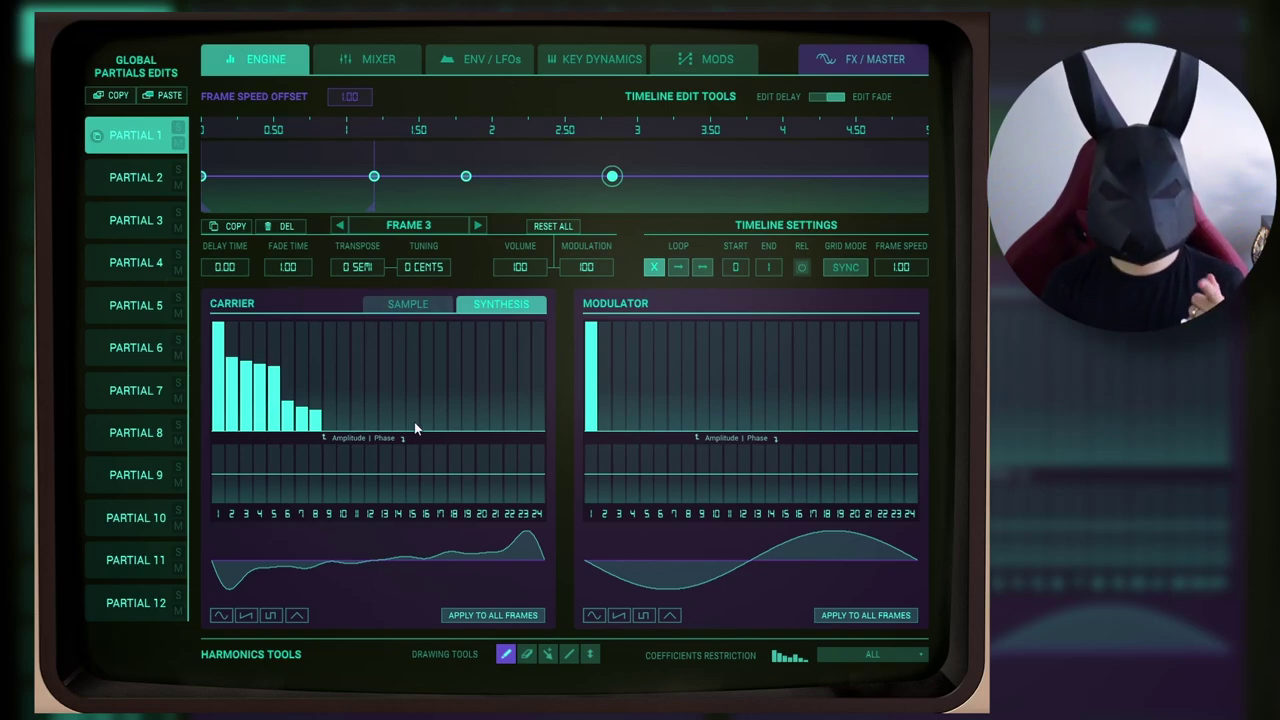
Step: Select Partial 2 and try saw, square and triangle carrier spectra in turn
left_click(140, 177)
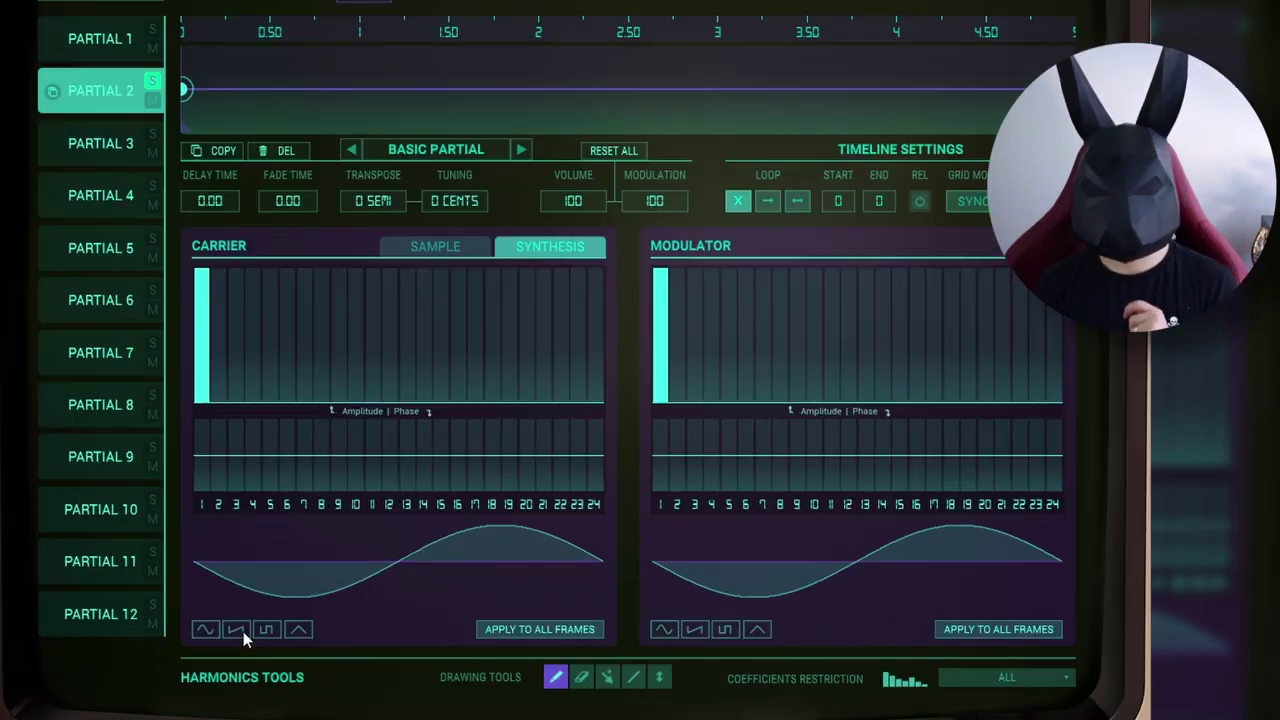
left_click(245, 615)
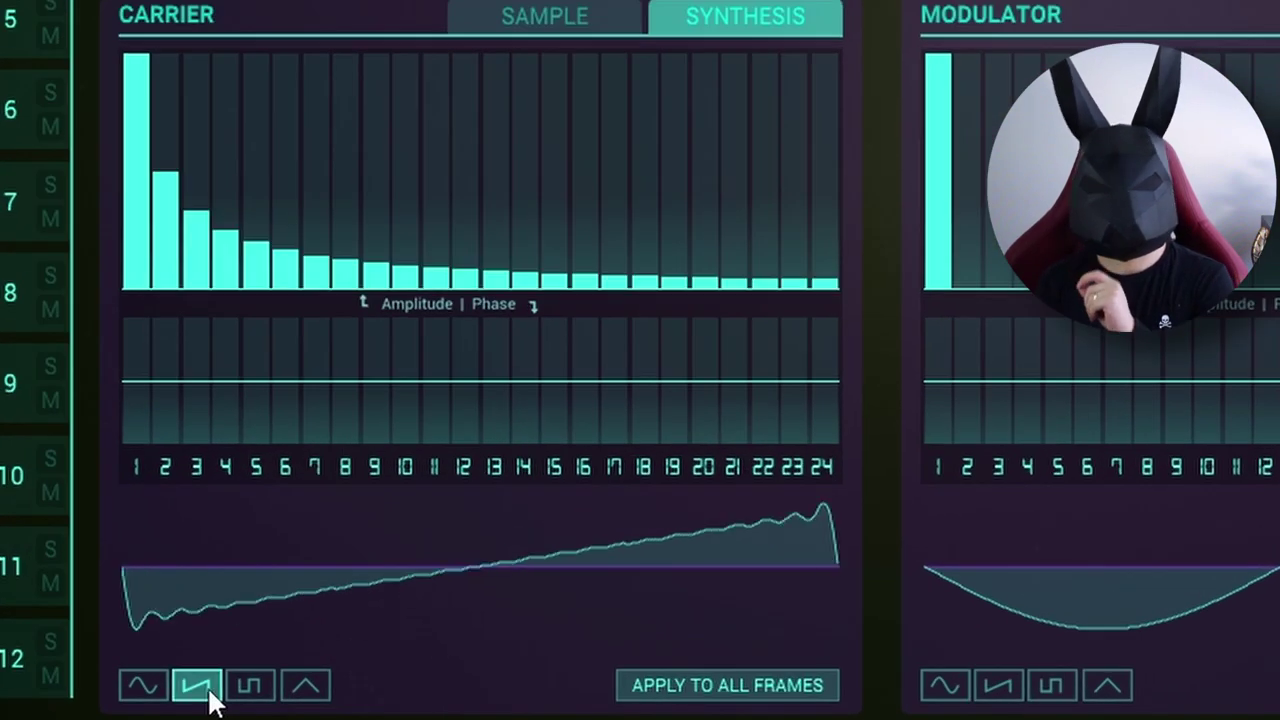
left_click(271, 615)
left_click(320, 686)
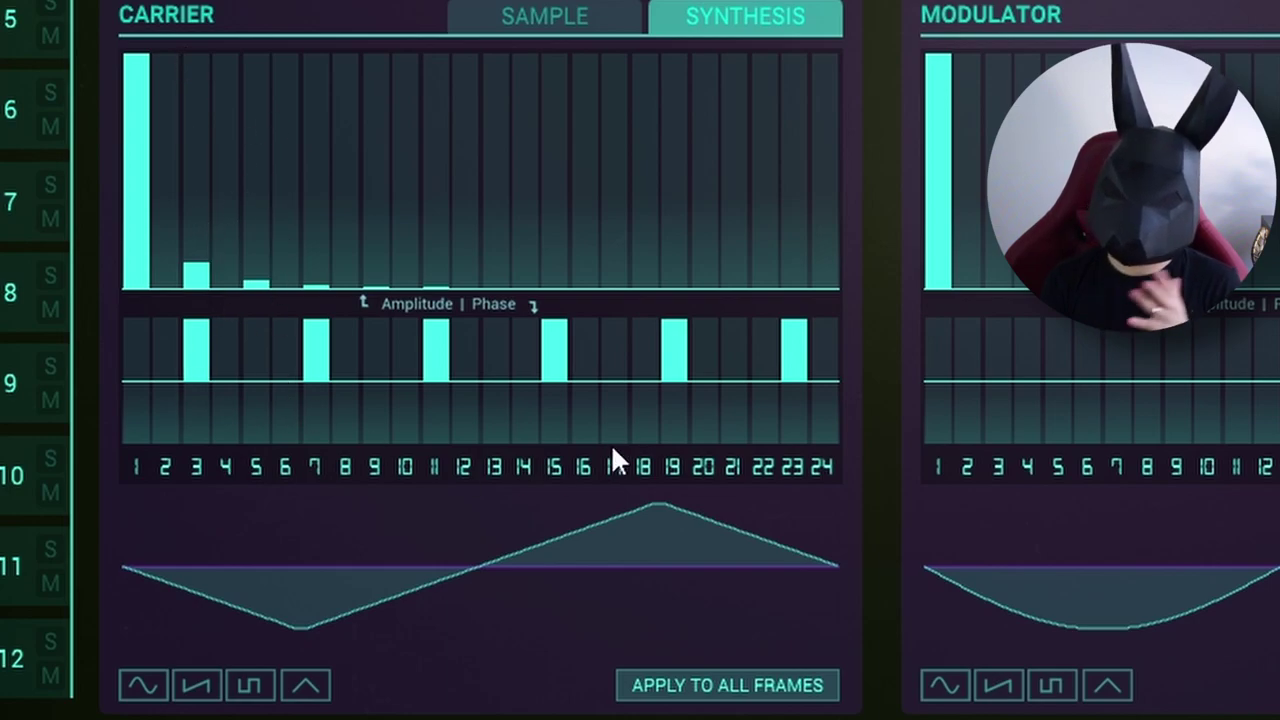
left_click(250, 686)
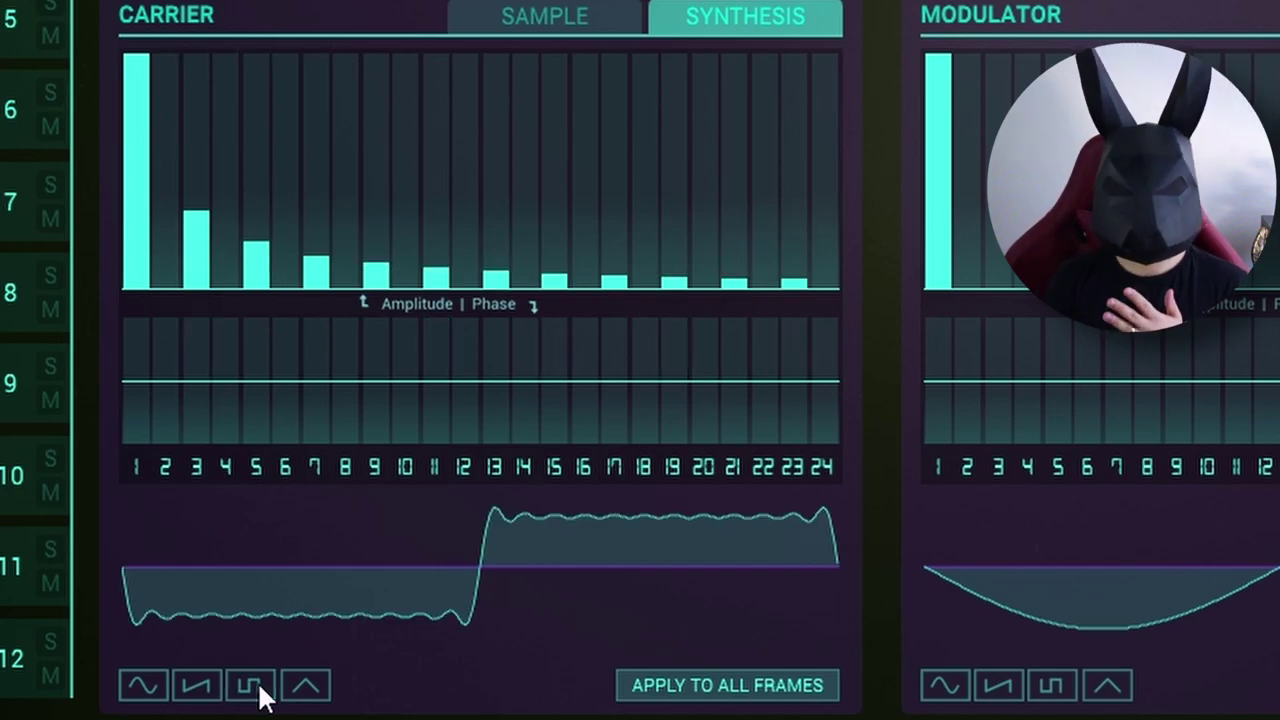
left_click(196, 686)
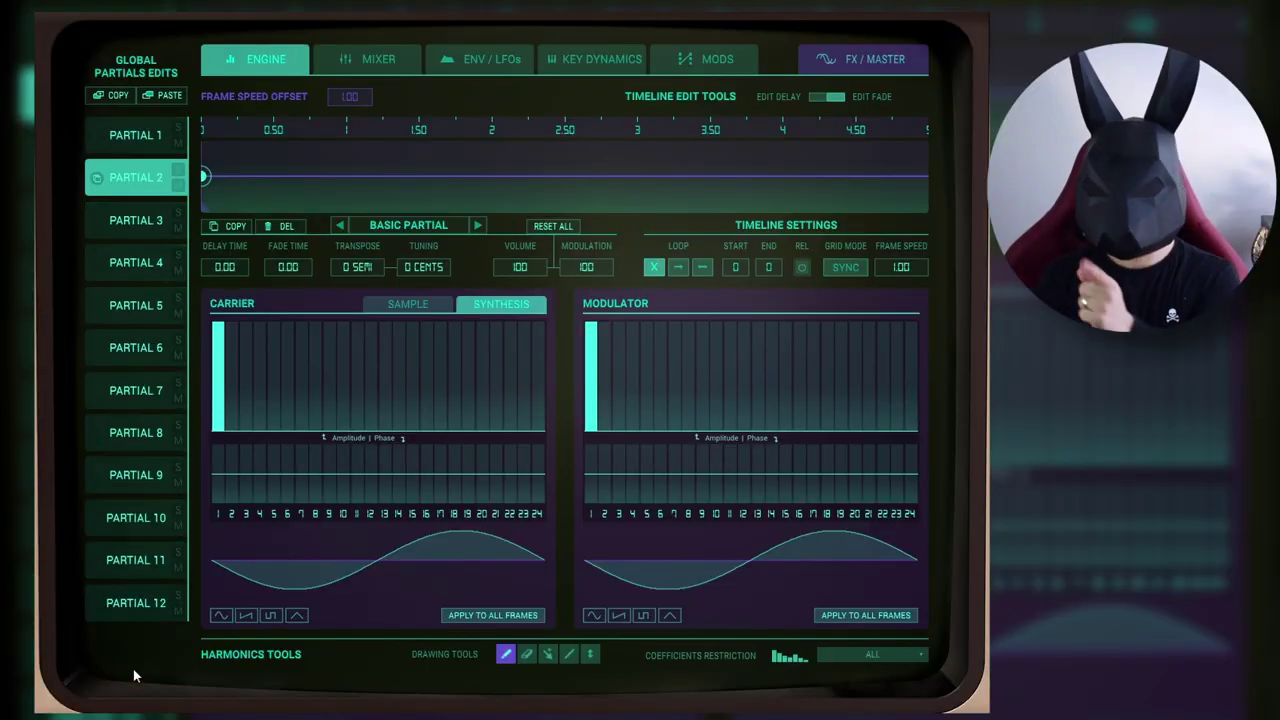
Step: Select Partial 1 and load the Large Crash Cymbal, Left sample into its carrier
left_click(136, 135)
left_click(409, 305)
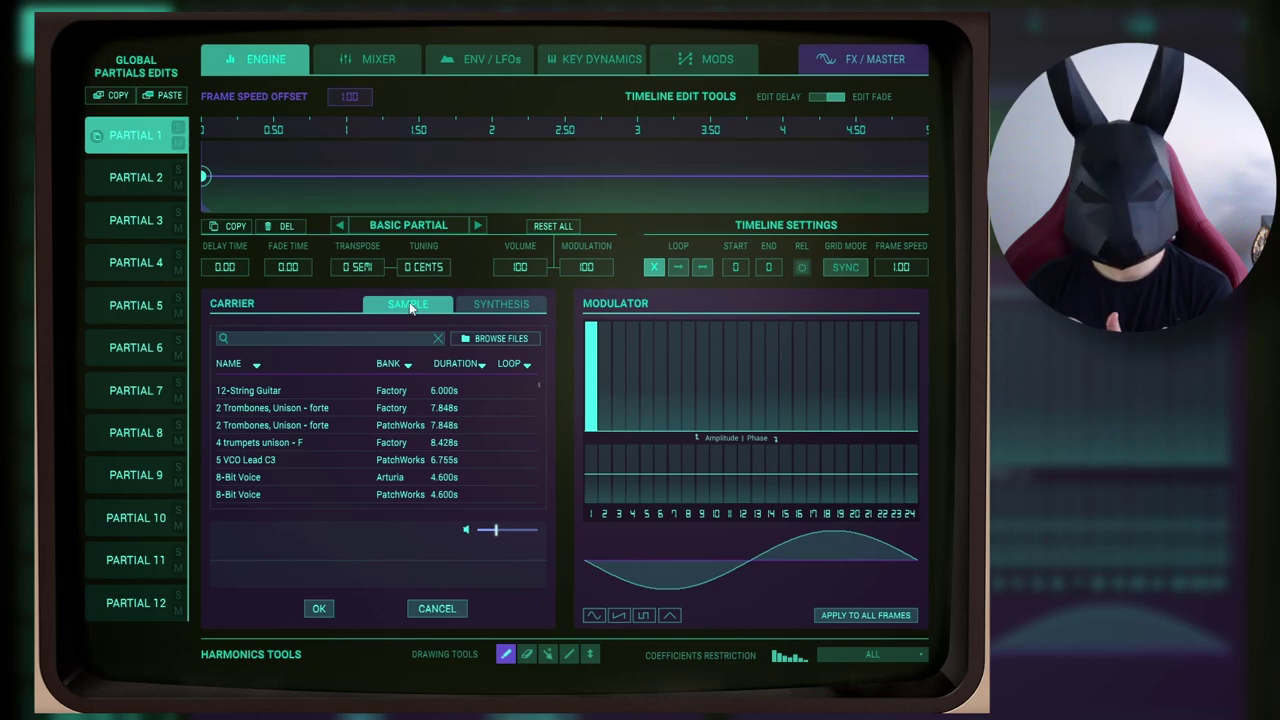
scroll(375, 425, "down", 15)
scroll(375, 428, "down", 8)
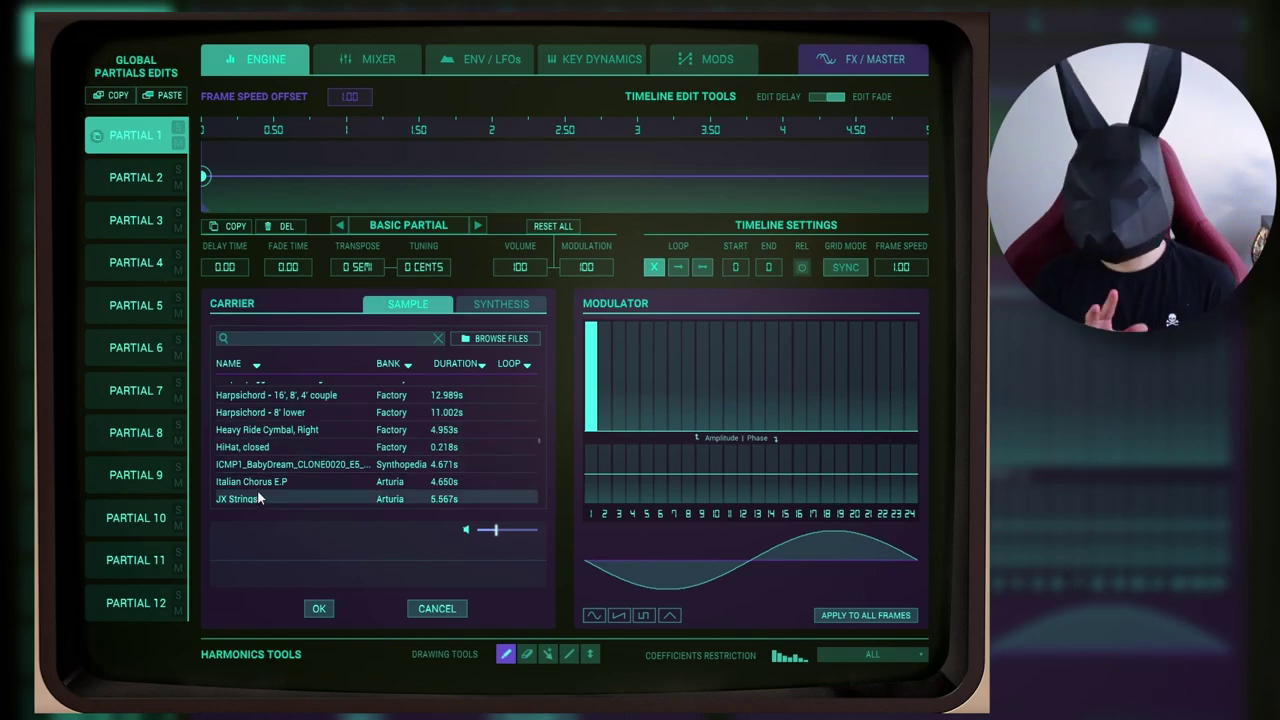
key("Escape")
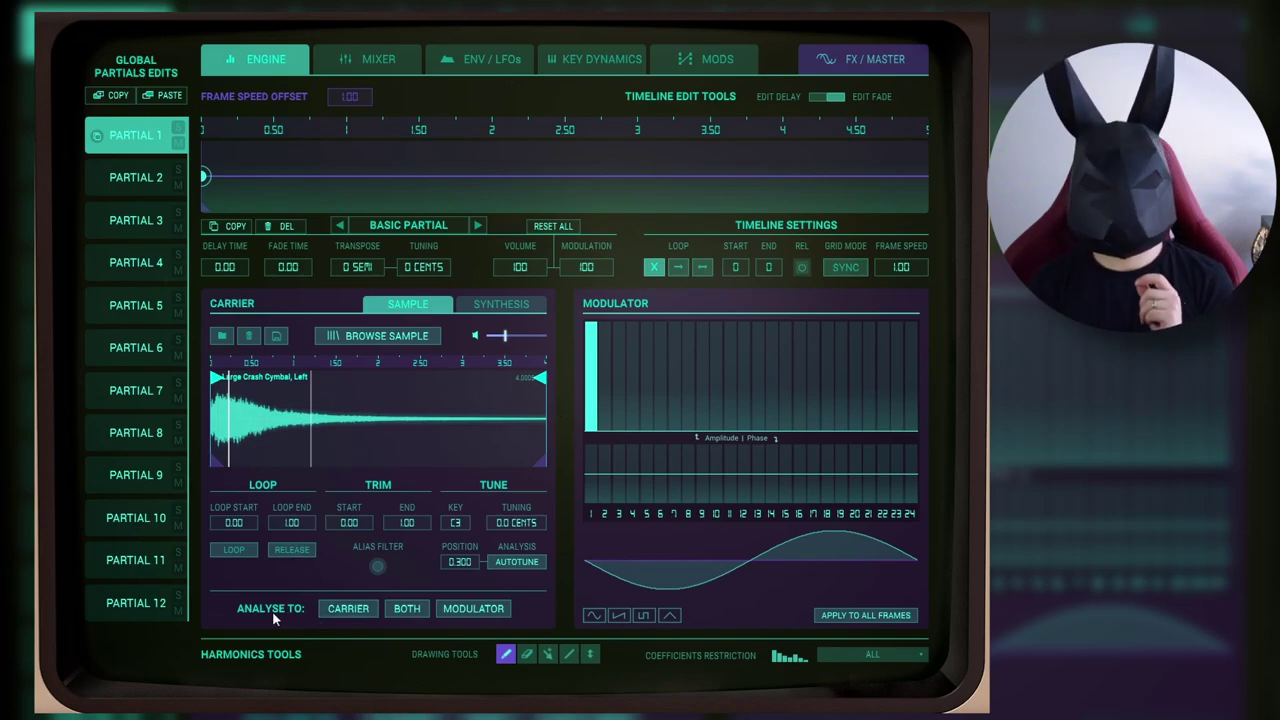
Step: Analyse the cymbal sample to the carrier, placing nine frame markers along the waveform, and apply
left_click(349, 608)
left_click(212, 175)
left_click(223, 174)
left_click(236, 174)
left_click(248, 174)
left_click(260, 174)
left_click(273, 174)
left_click(288, 174)
left_click(305, 174)
left_click(331, 174)
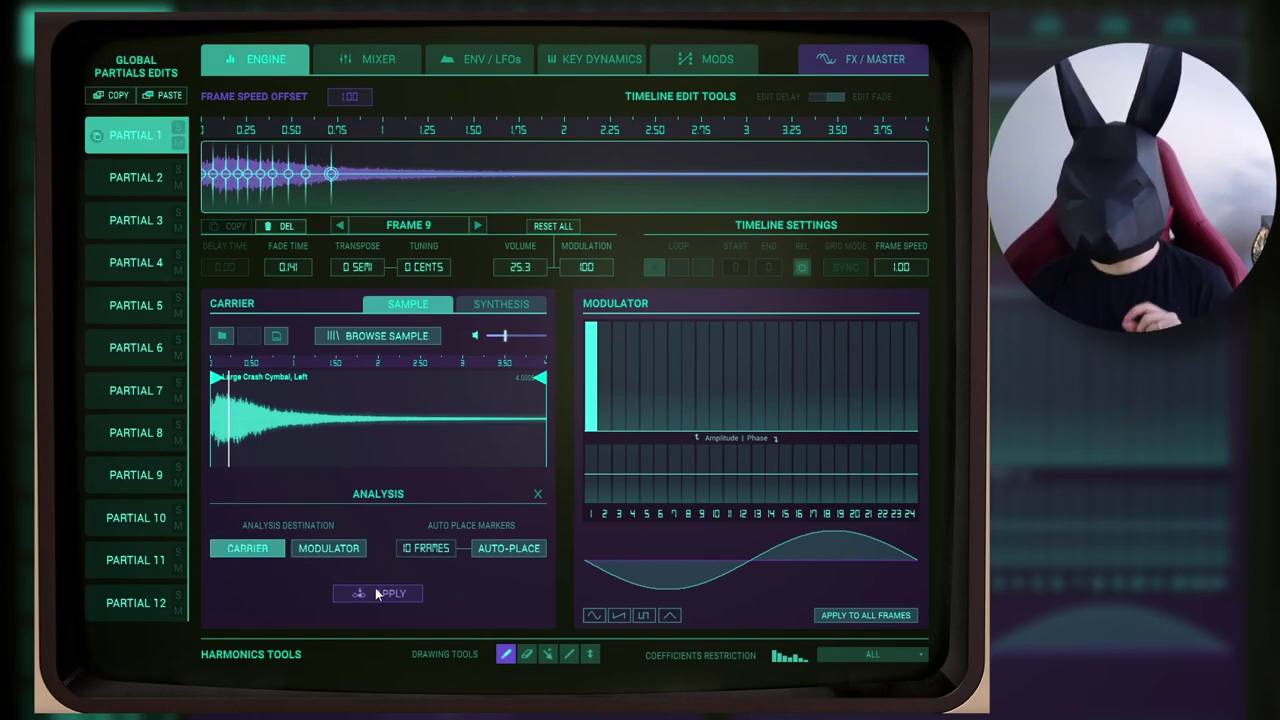
left_click(377, 594)
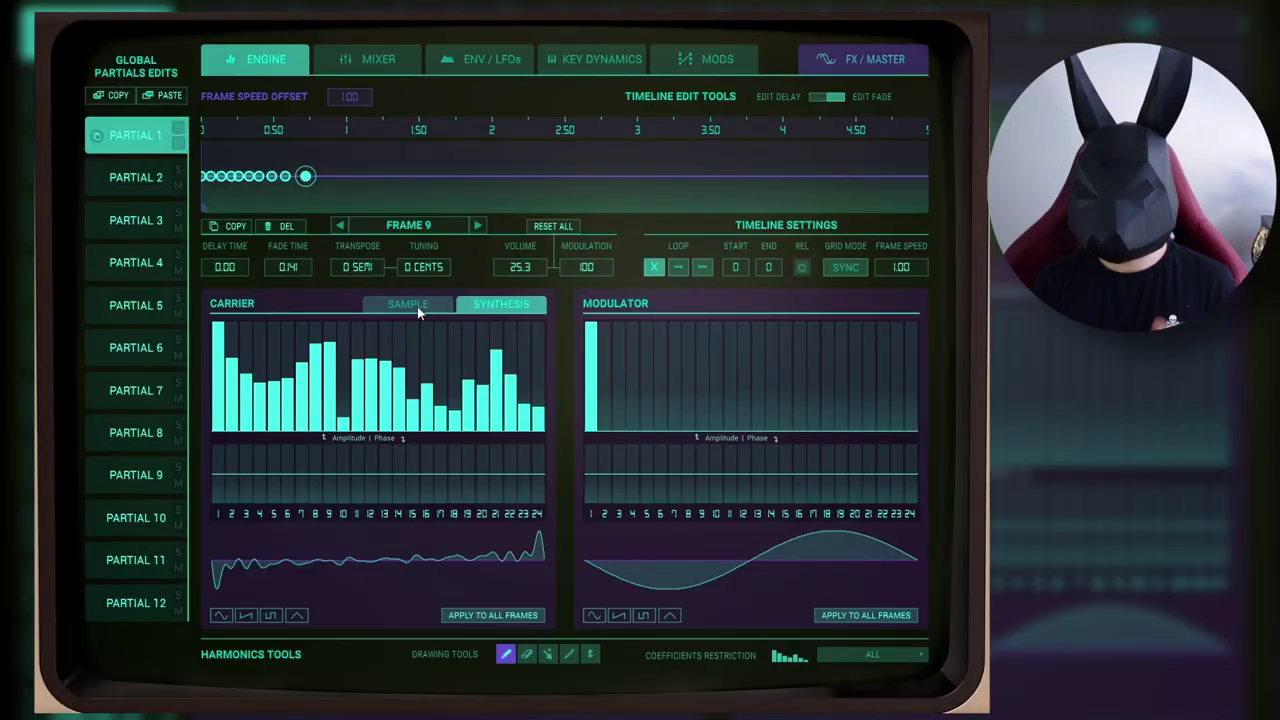
Step: Show the carrier's sample waveform and analyse it into carrier harmonics
left_click(417, 306)
left_click(405, 606)
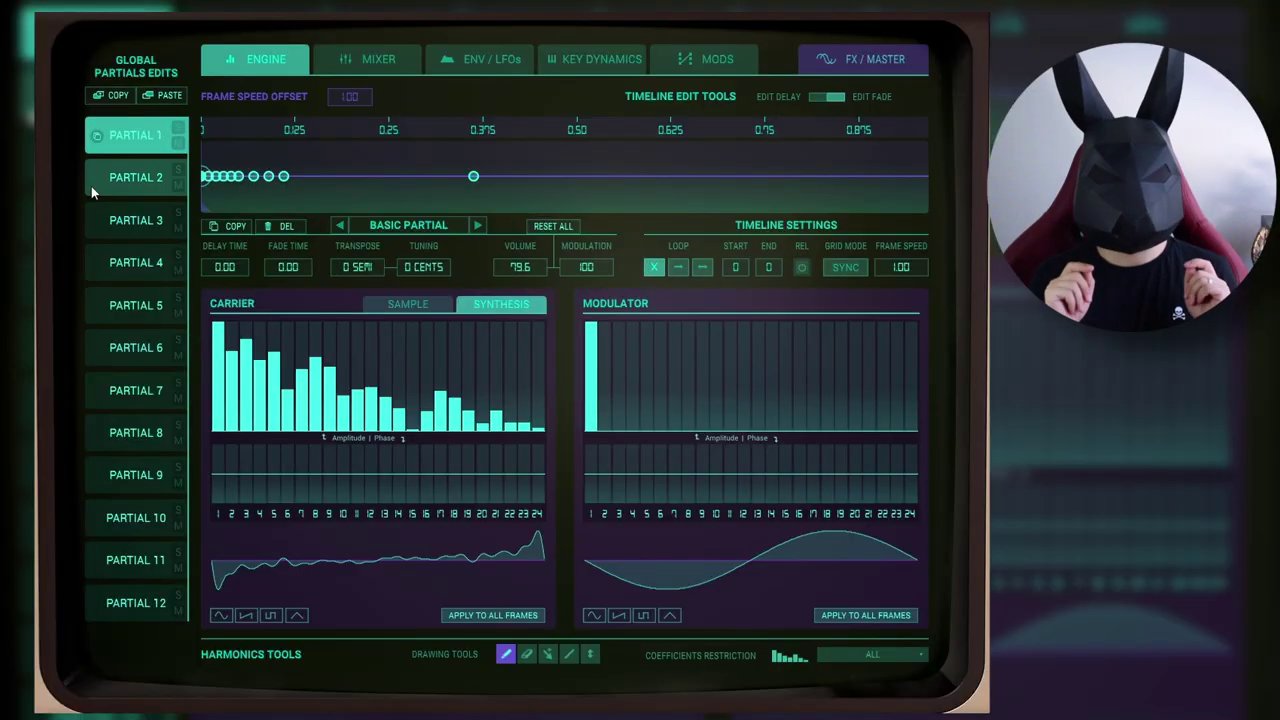
Step: Step through Partials 2 to 12 to inspect their spectra, then open the Mixer page
left_click(95, 185)
left_click(130, 305)
left_click(124, 347)
left_click(130, 390)
left_click(140, 433)
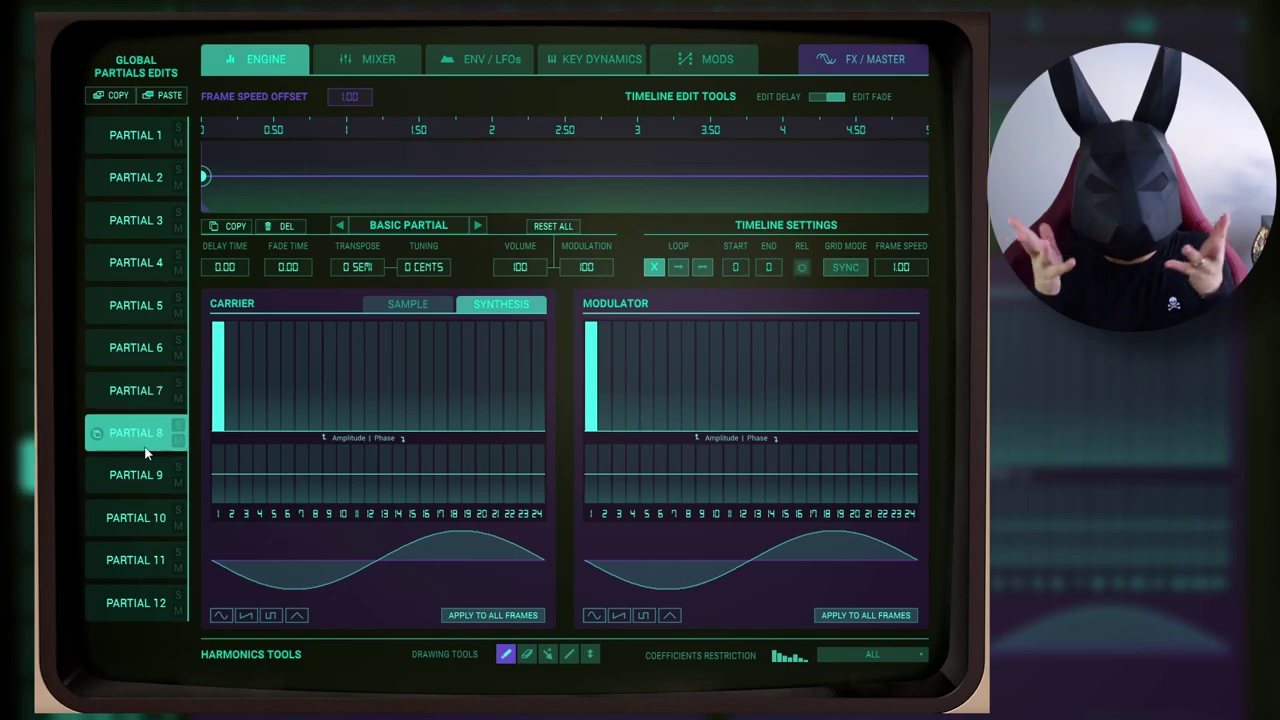
left_click(134, 480)
left_click(134, 516)
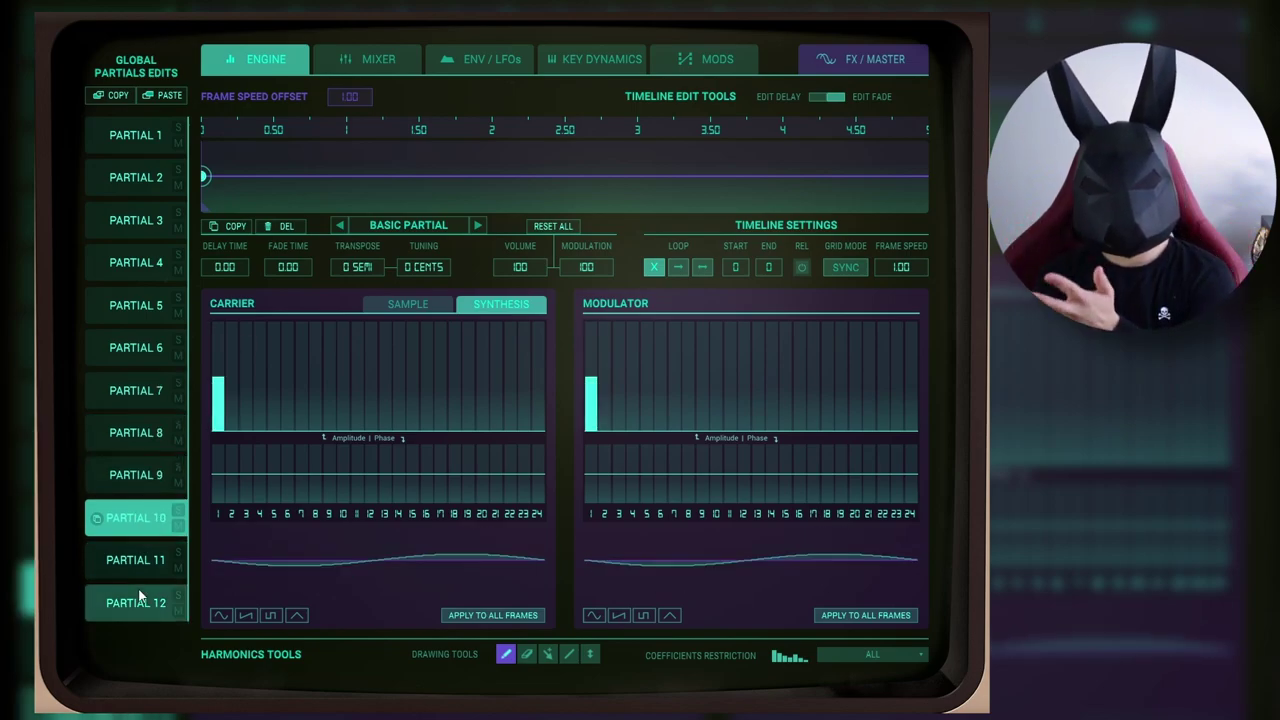
left_click(139, 575)
left_click(141, 604)
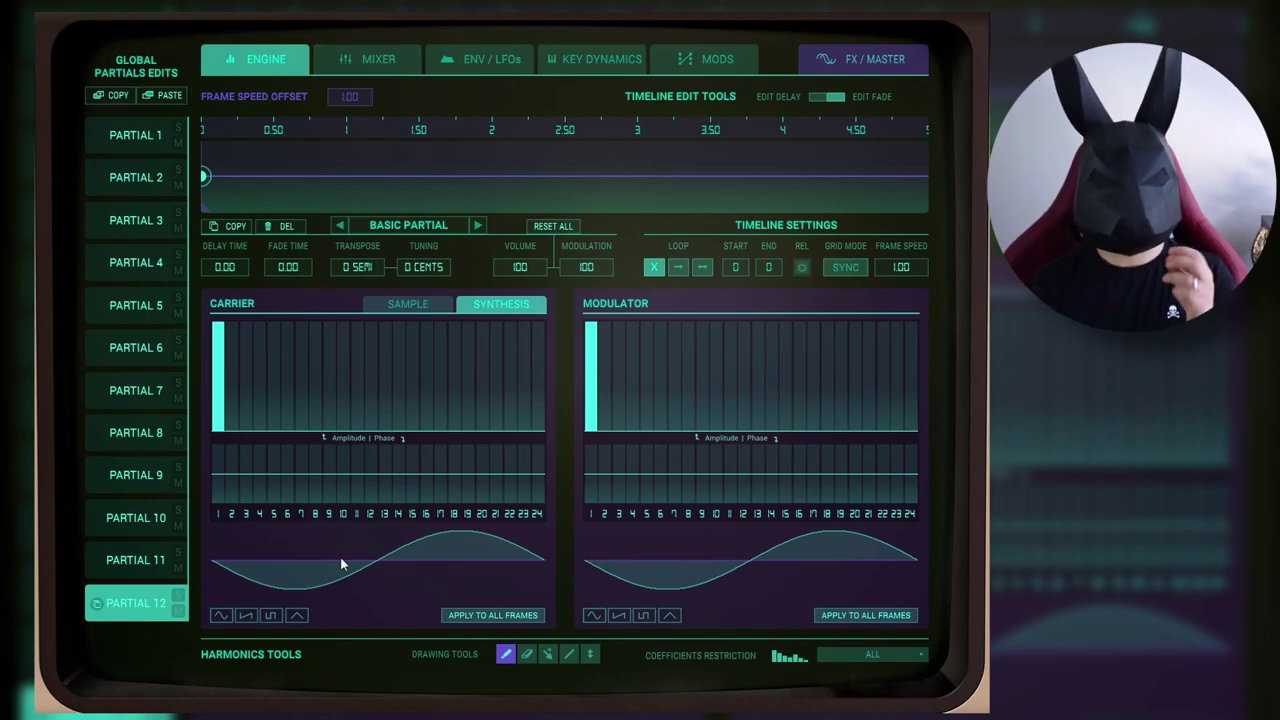
left_click(385, 70)
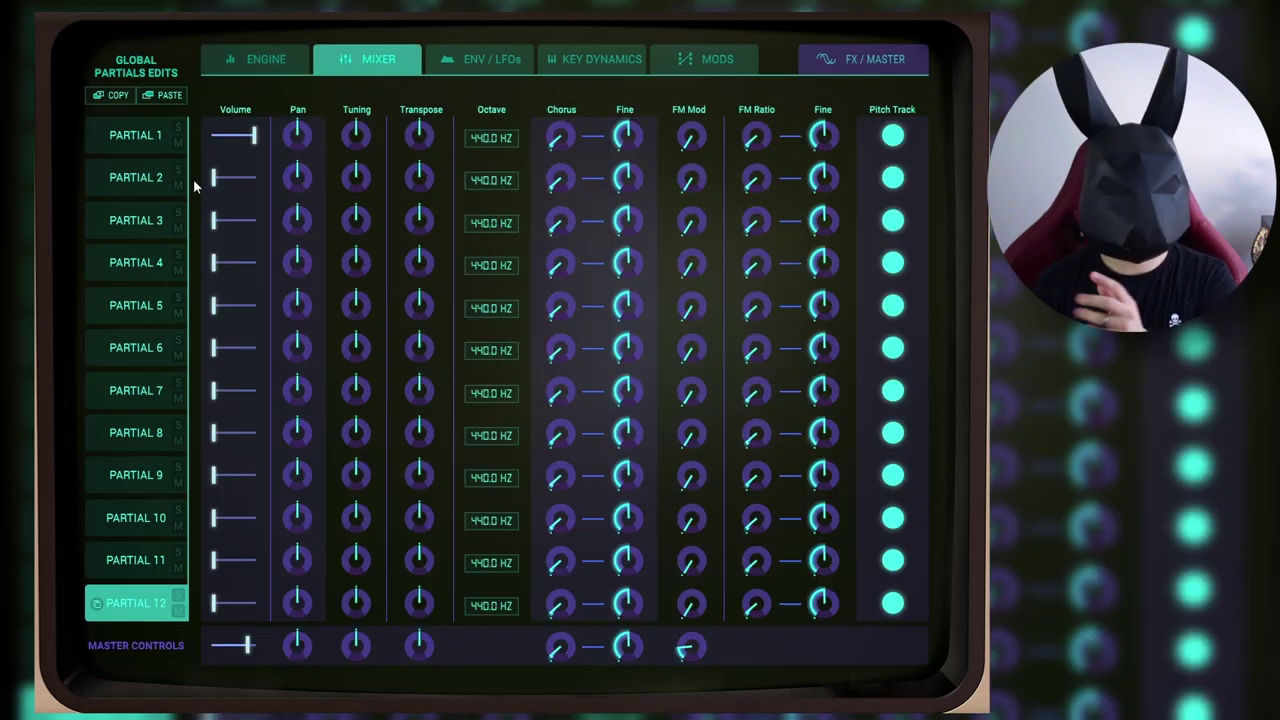
Step: Push Partial 3's volume to maximum, detune Partial 2 and transpose Partial 1 up 11 semitones
left_click_drag(247, 220, 531, 222)
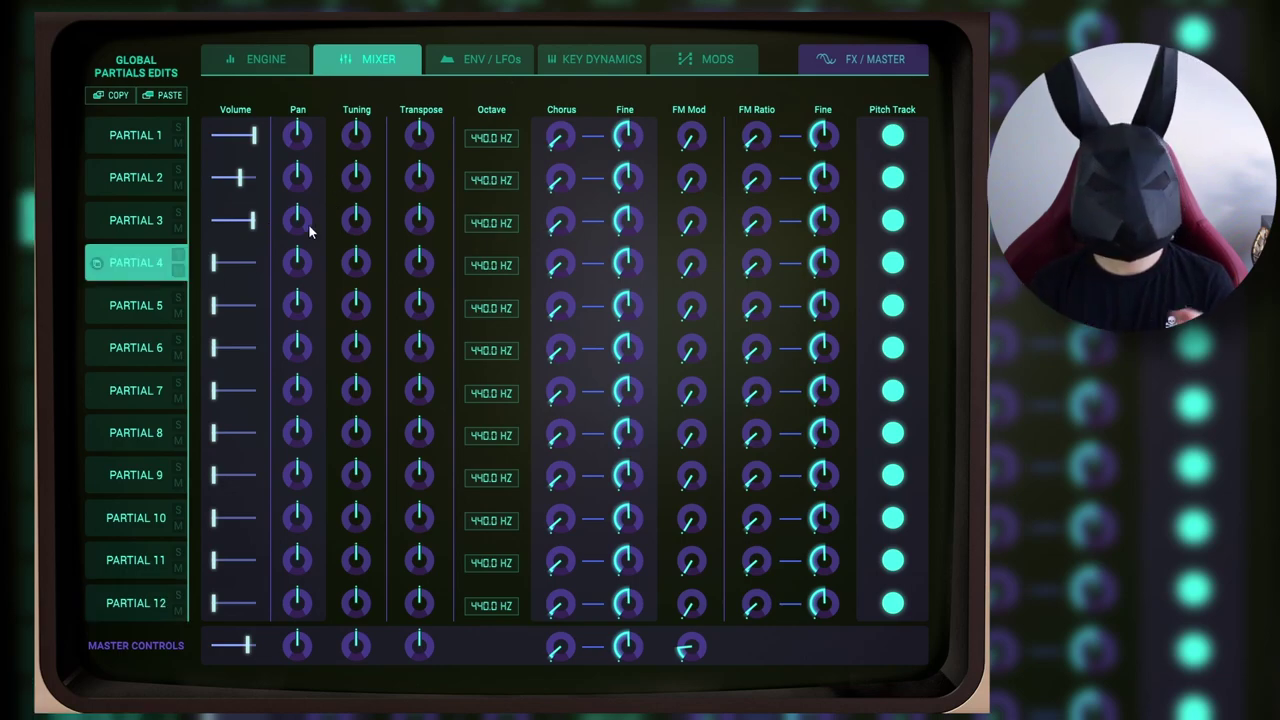
left_click_drag(354, 172, 354, 192)
left_click_drag(419, 135, 419, 122)
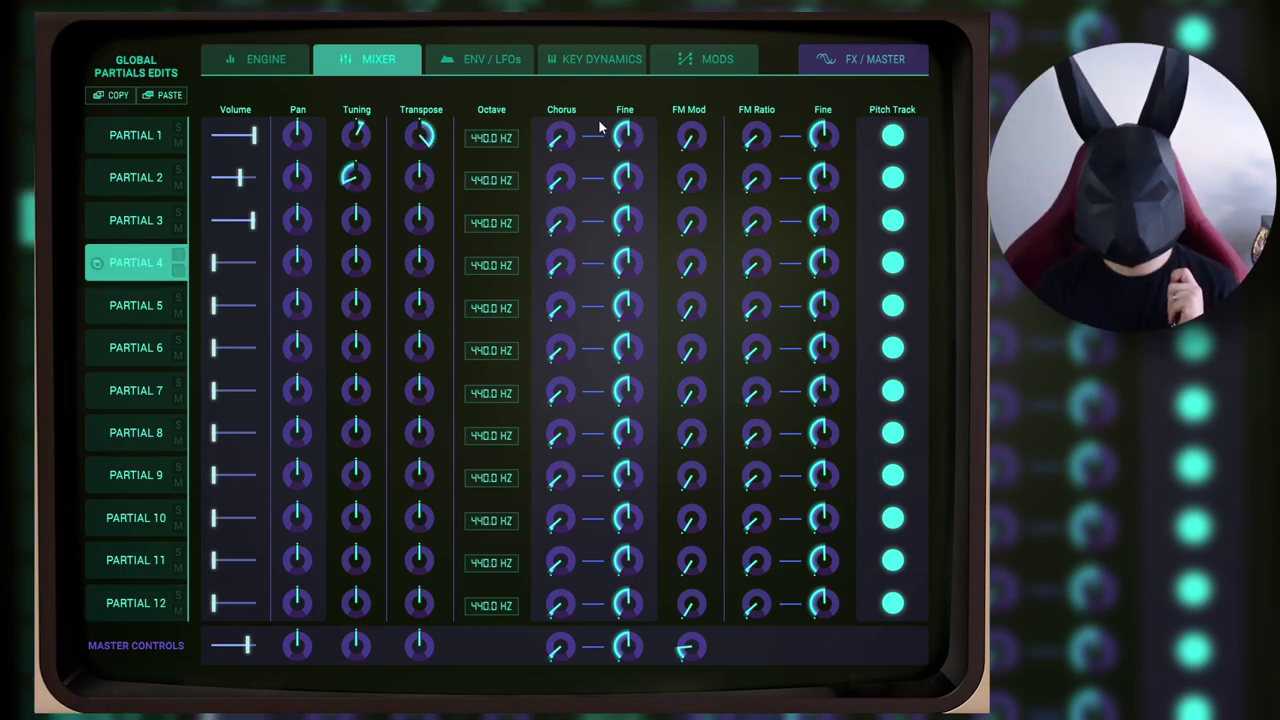
mouse_move(692, 140)
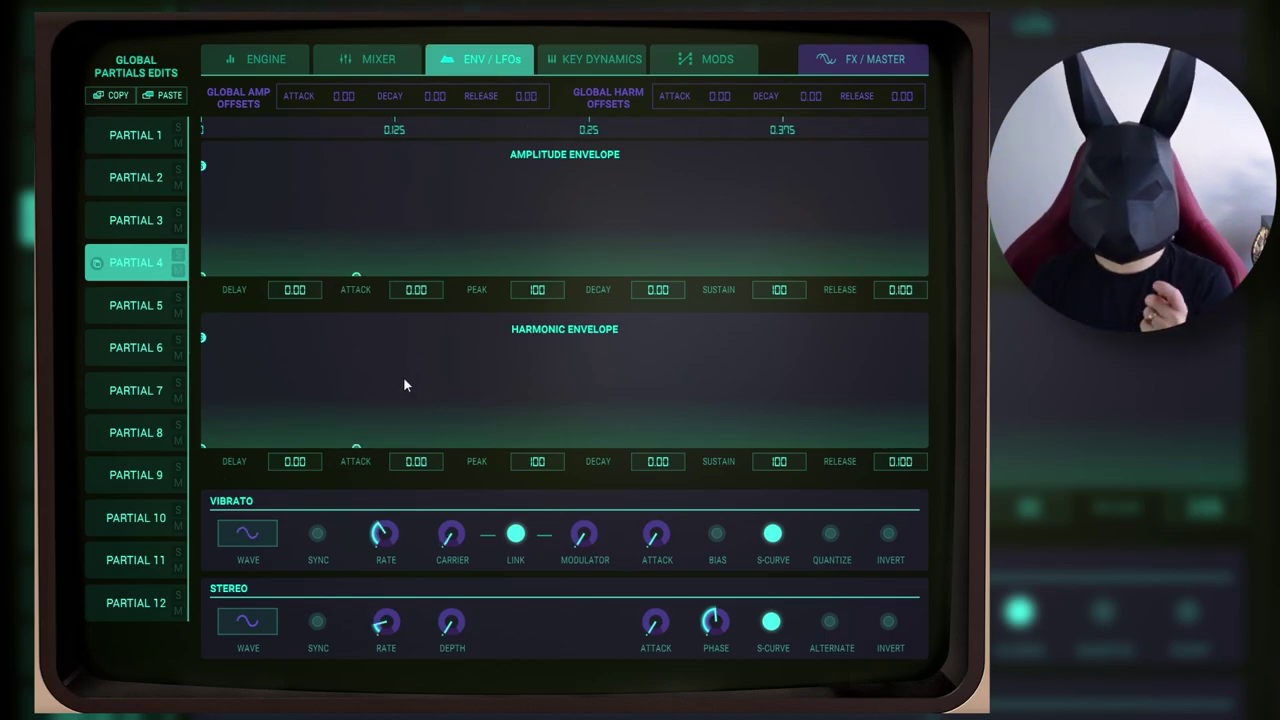
Step: On Partial 1, drag the Harmonic Envelope attack out to 0.198
left_click(150, 131)
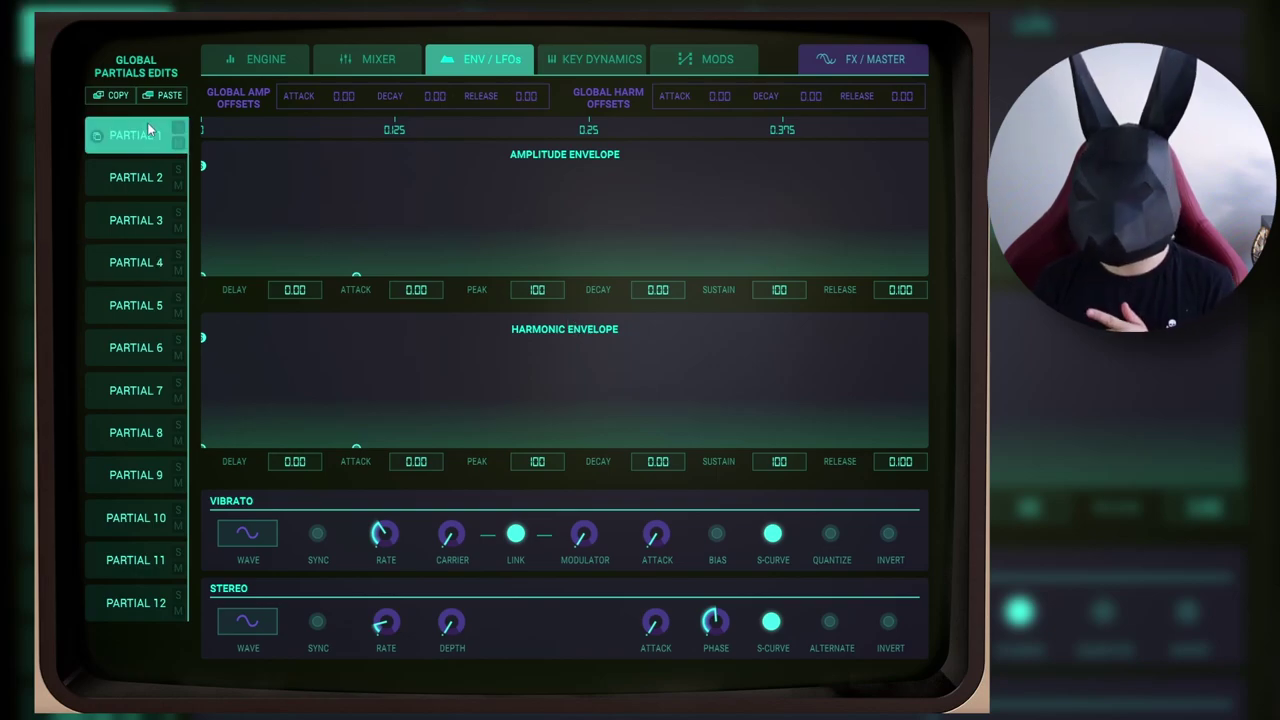
left_click_drag(203, 337, 509, 339)
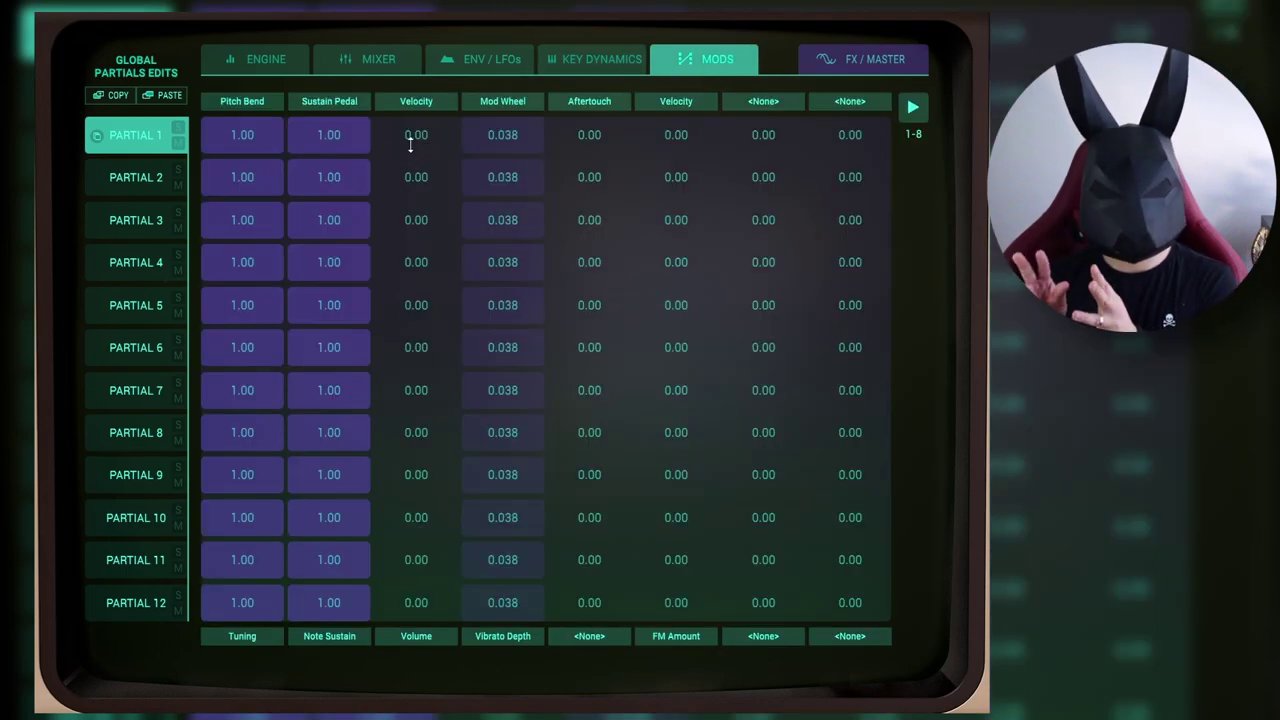
Step: Review the Velocity and unused-slot mod source choices, then set the delay wet/dry mix to 42 %
left_click(415, 101)
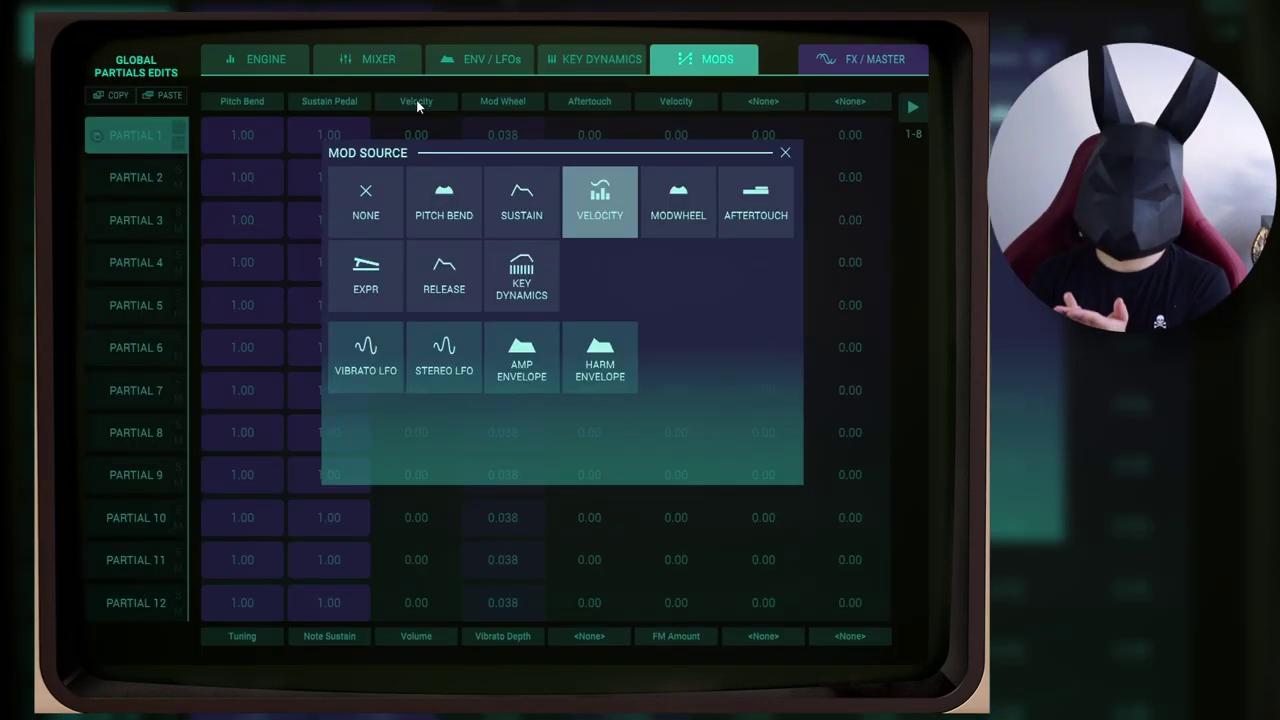
left_click(213, 219)
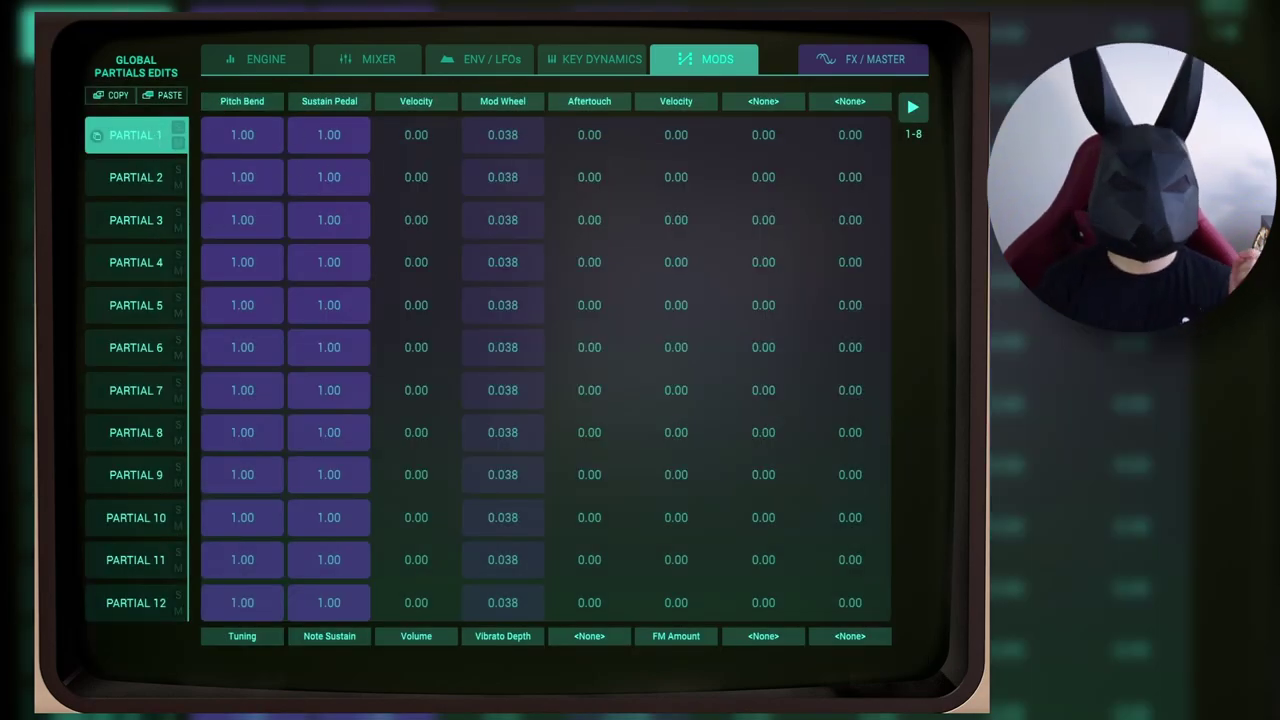
left_click(780, 101)
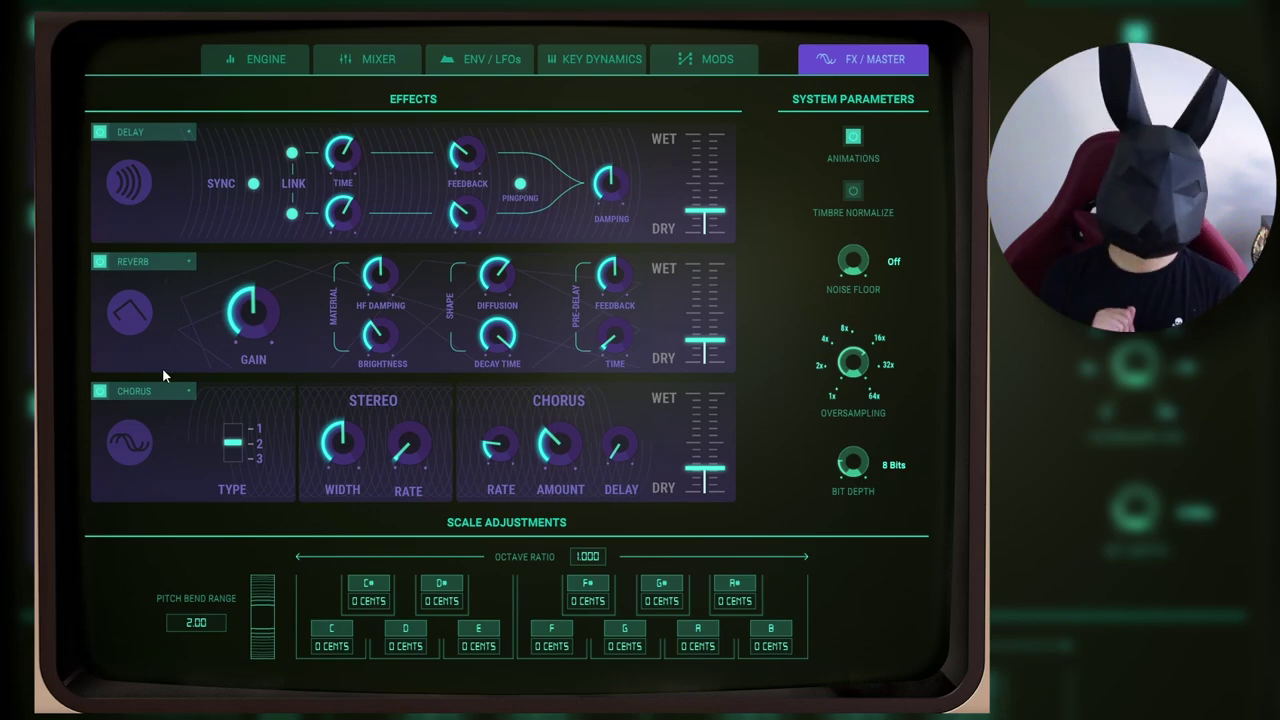
left_click_drag(705, 212, 706, 191)
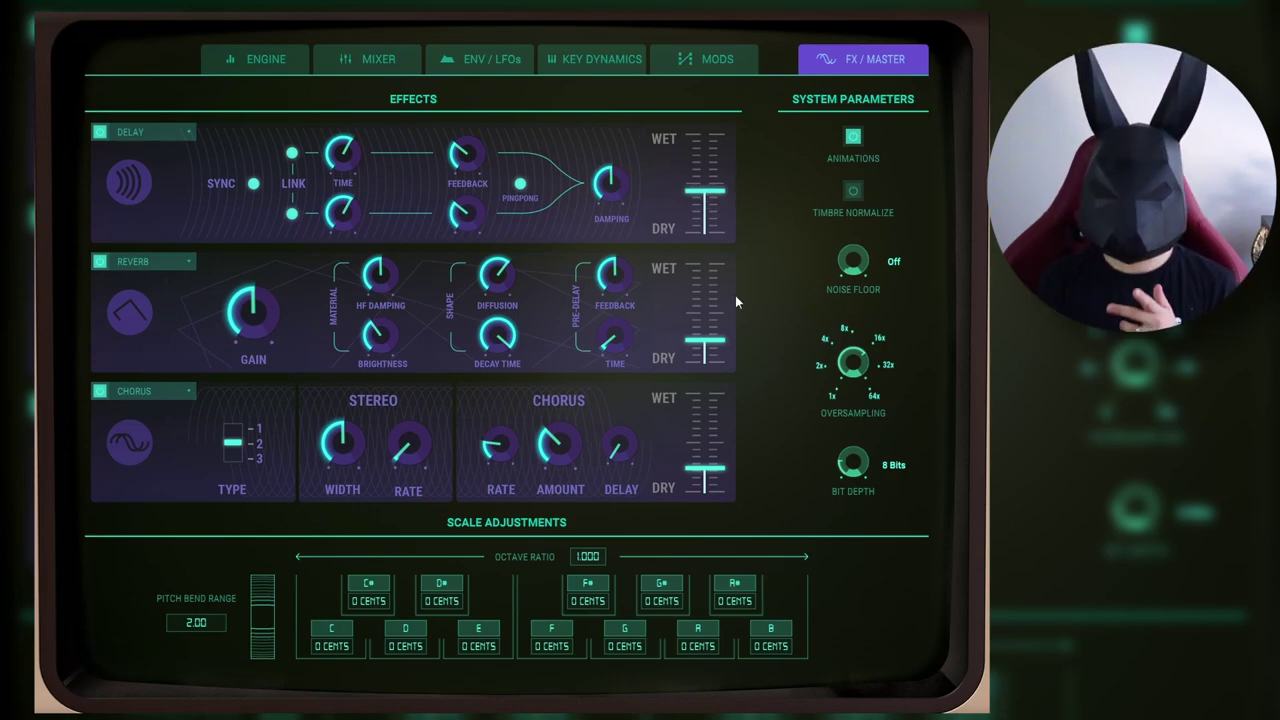